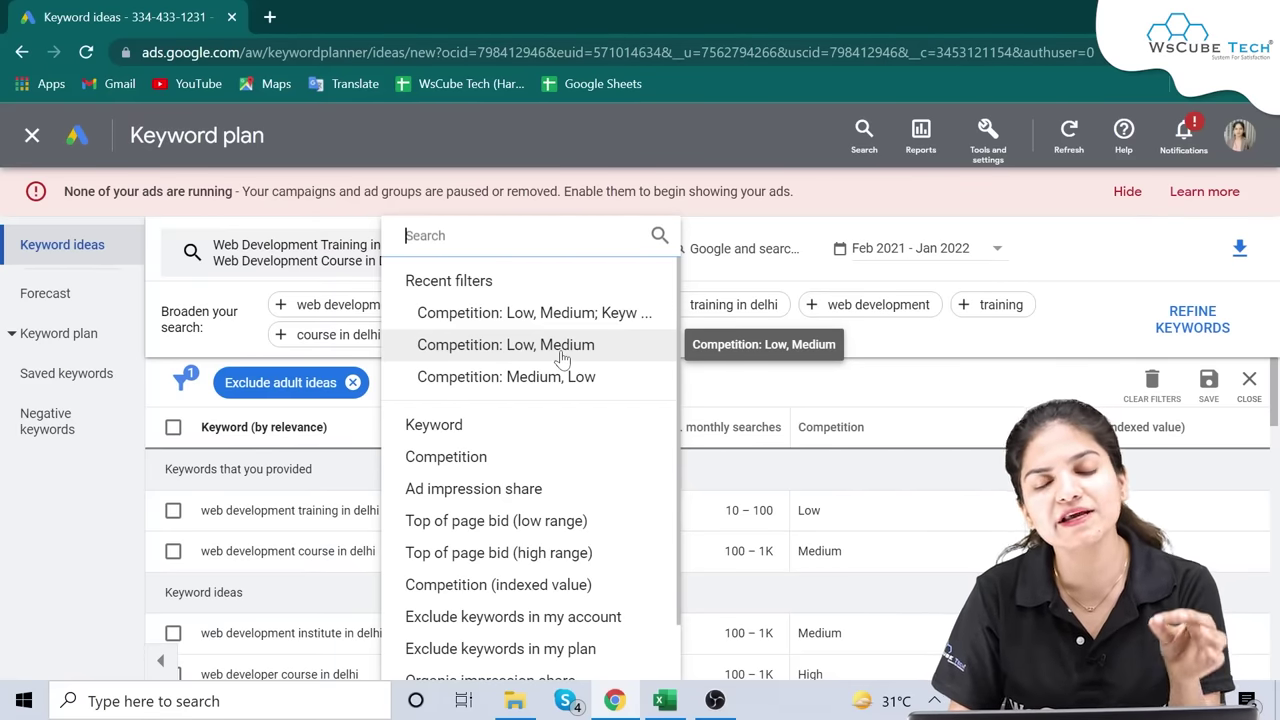
# Filter the keyword ideas to Competition: Low, Medium and look over the filtered list
pyautogui.click(561, 354)
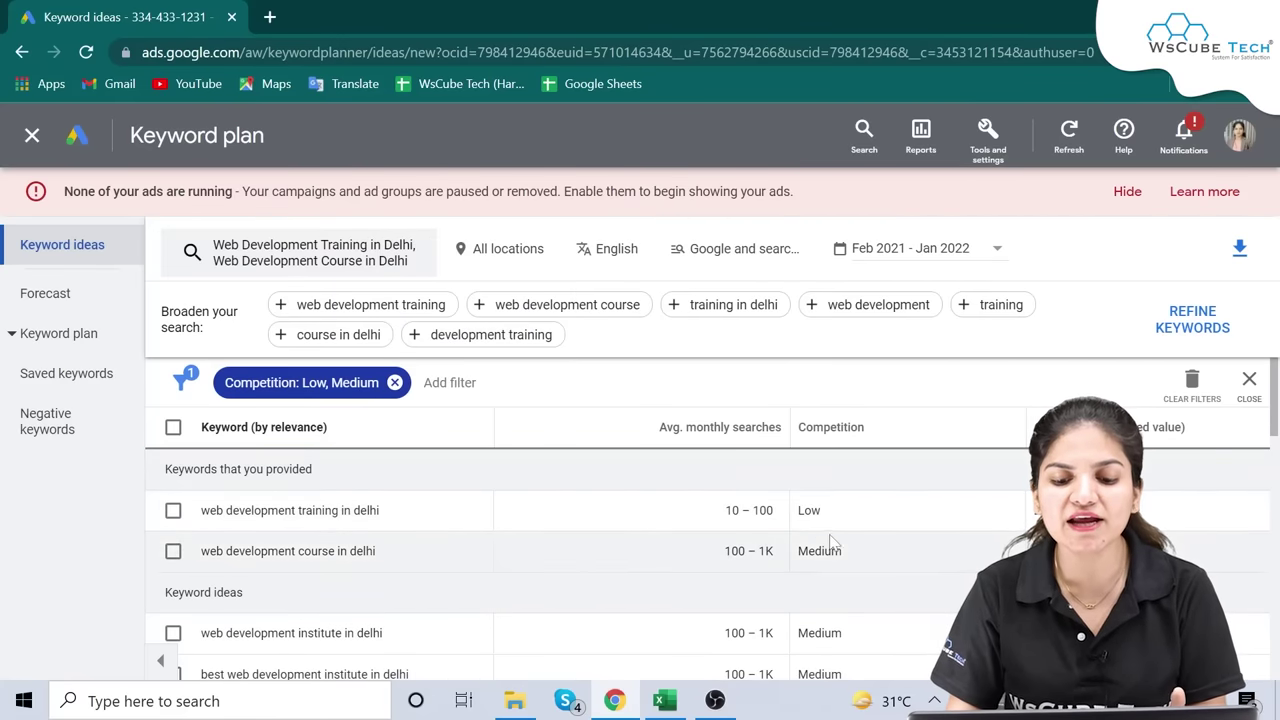
pyautogui.scroll(-10, 838, 534)
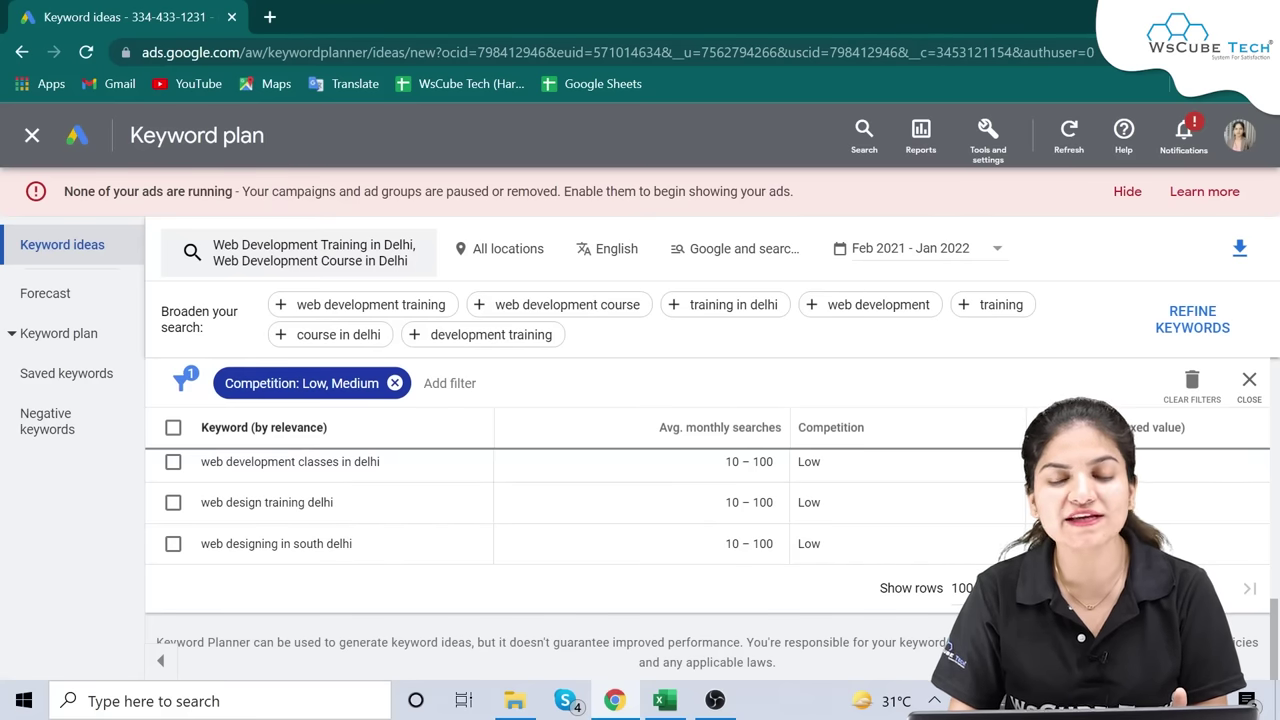
pyautogui.scroll(10, 600, 520)
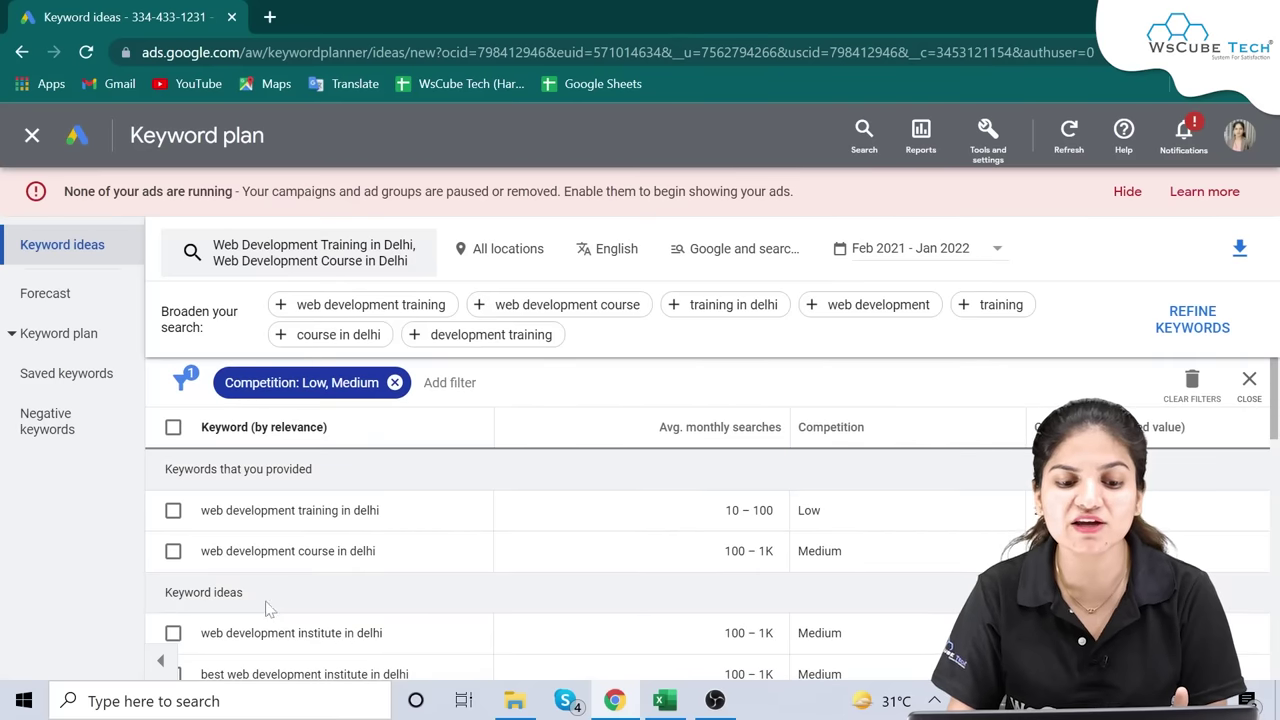
pyautogui.click(450, 383)
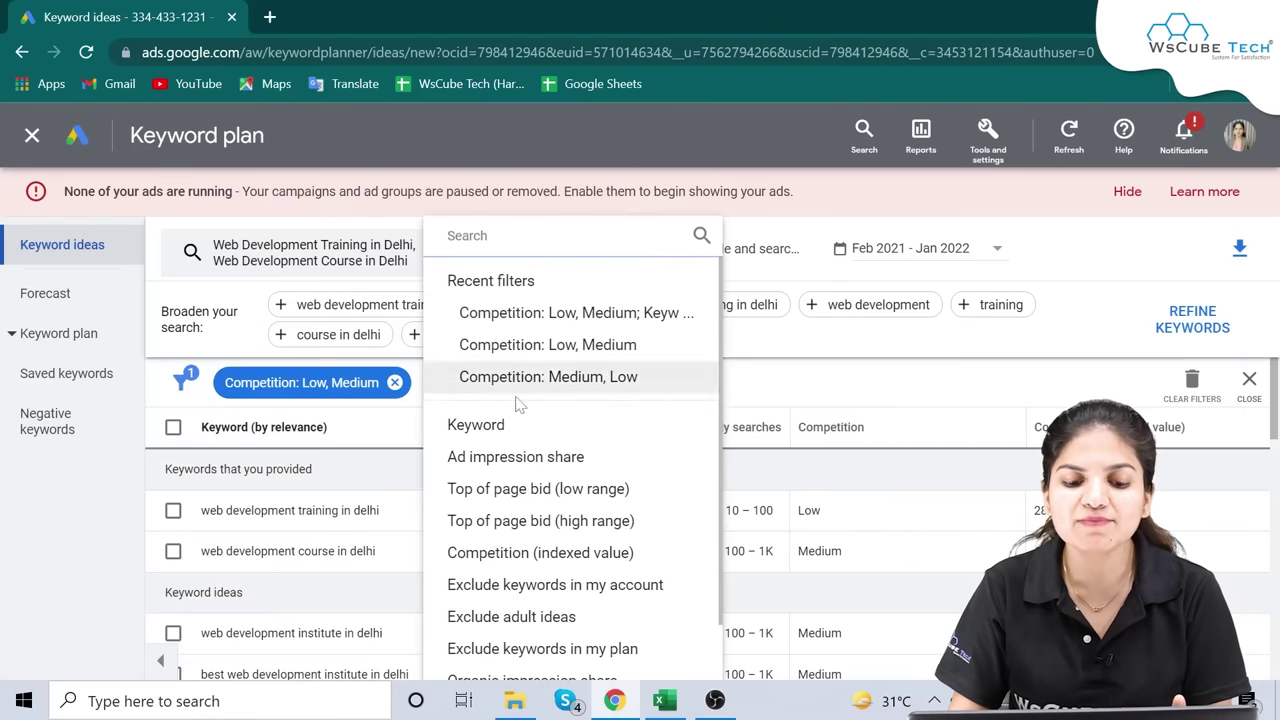
pyautogui.scroll(-2, 517, 420)
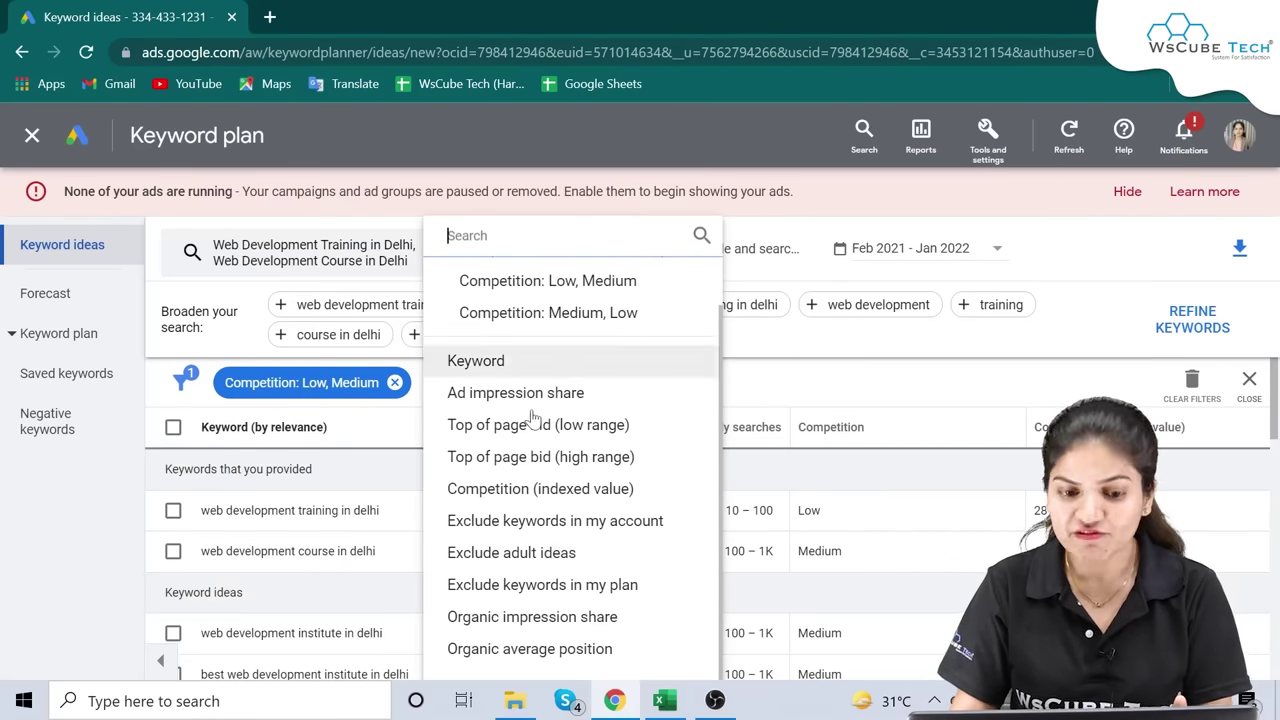
pyautogui.scroll(1, 557, 540)
pyautogui.click(794, 294)
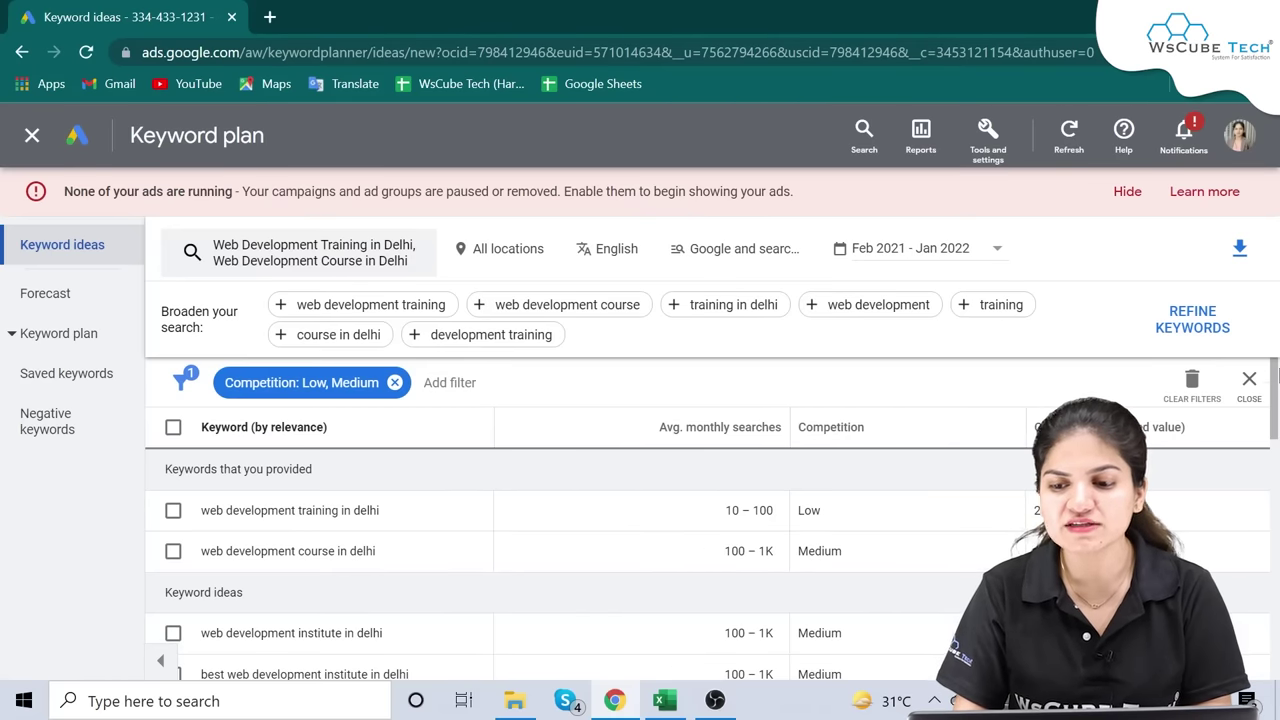
# Download the filtered keyword ideas as a .csv file and open the downloaded Keyword Stats file in Excel
pyautogui.click(1240, 255)
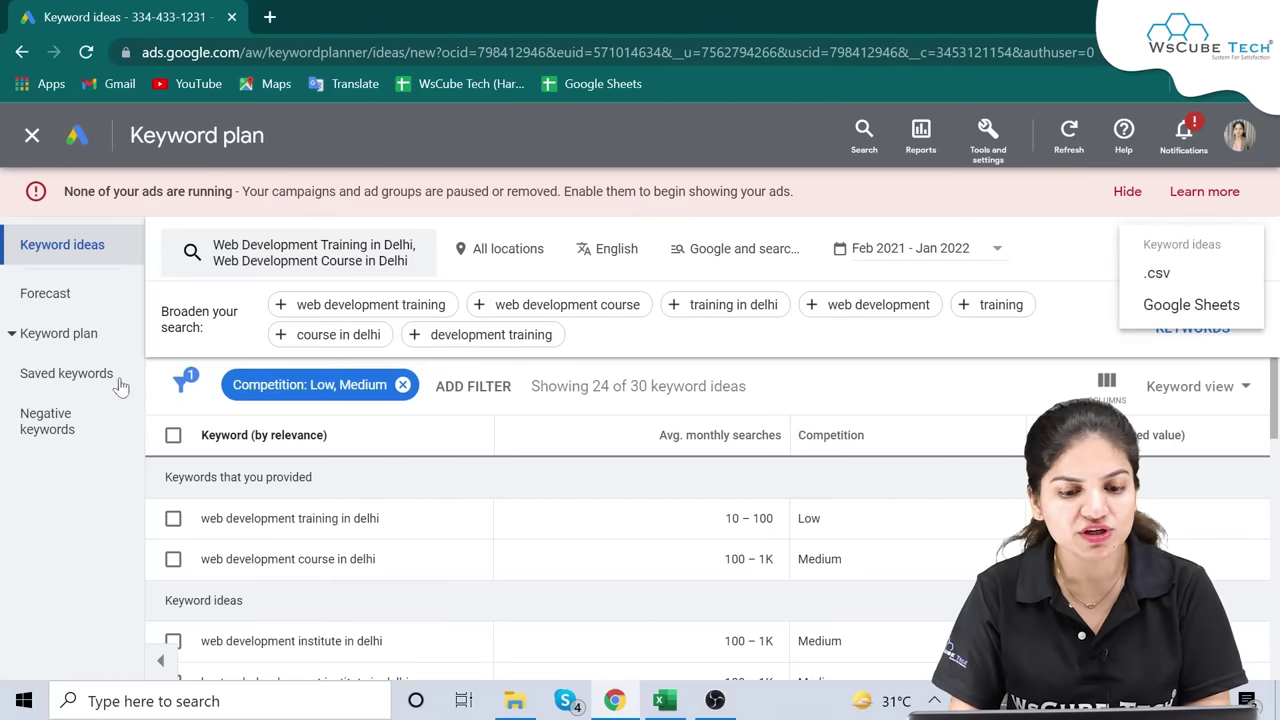
pyautogui.click(1186, 277)
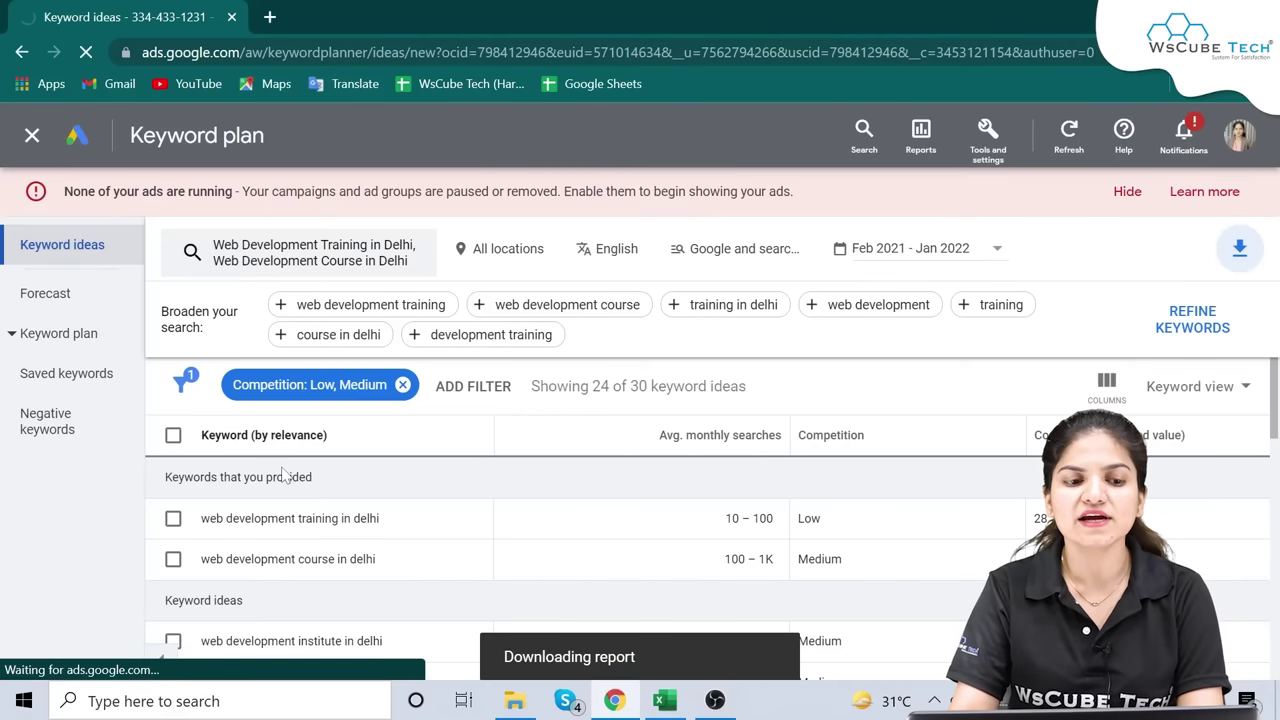
pyautogui.click(93, 378)
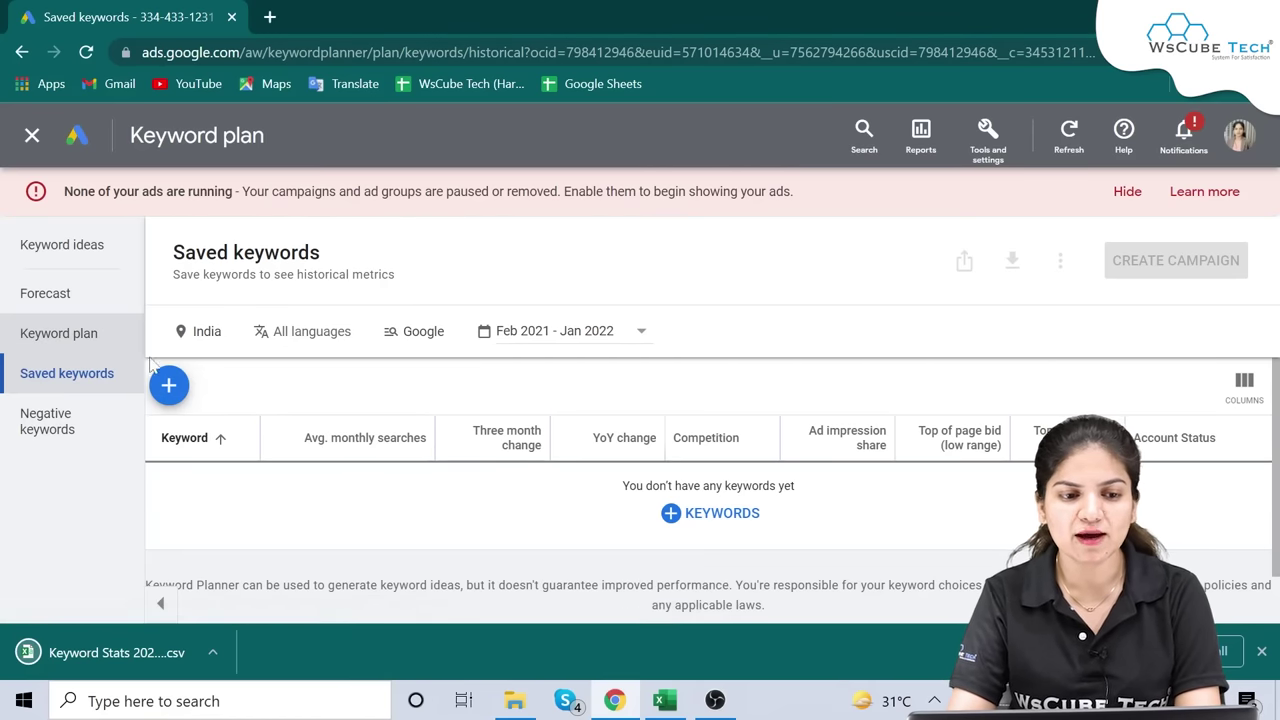
pyautogui.click(98, 666)
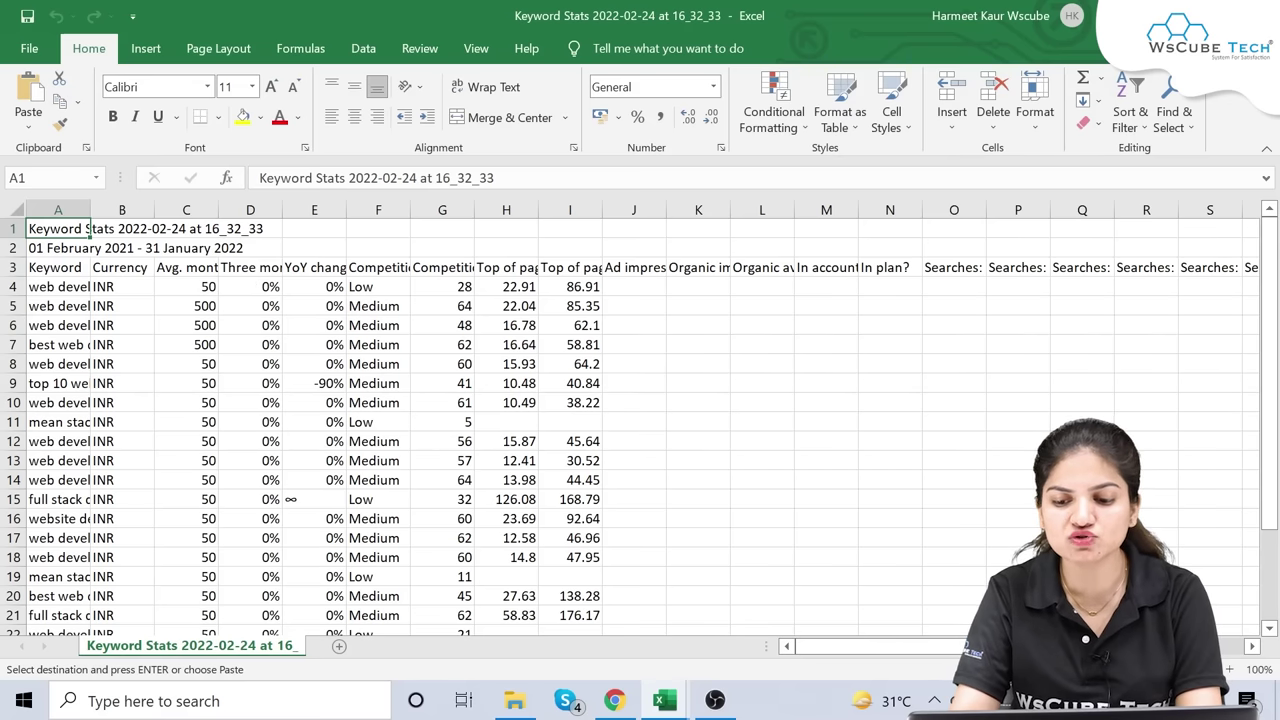
# Clear the contents of columns J through AM down to row 45, including the ad impression, organic, searches and concept data
pyautogui.scroll(-4, 837, 471)
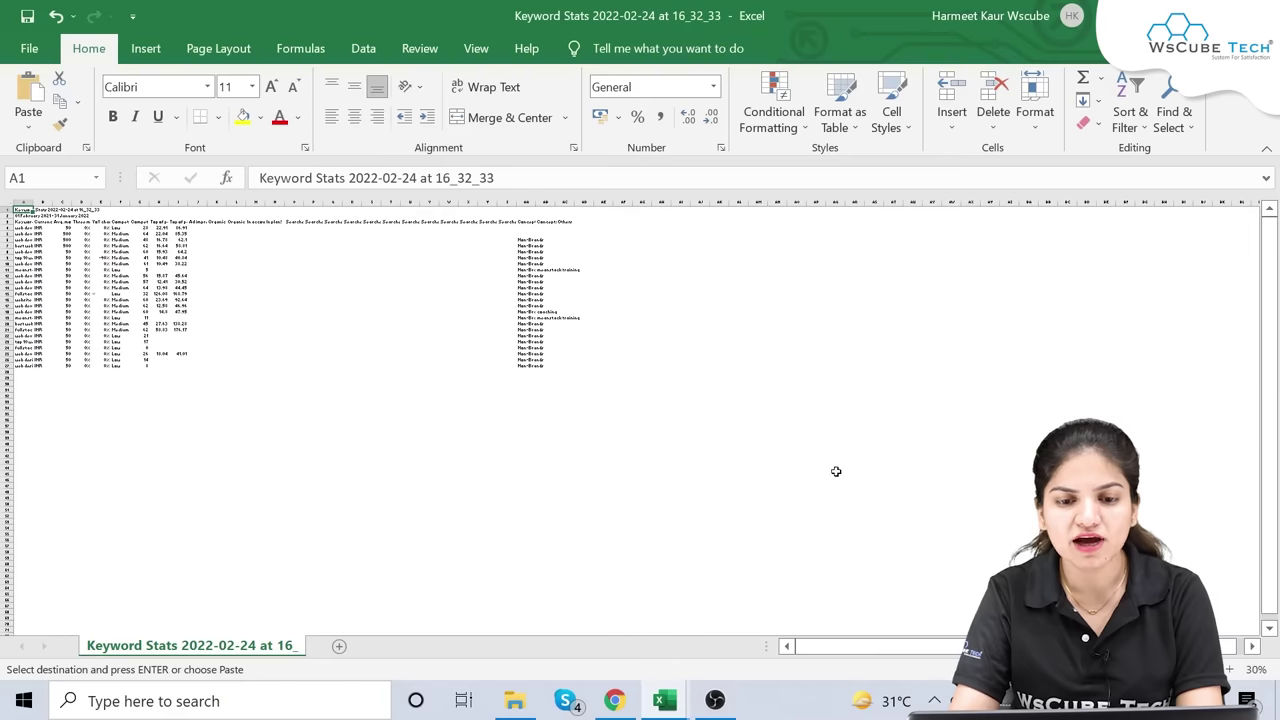
pyautogui.click(758, 473)
pyautogui.moveTo(758, 473); pyautogui.dragTo(203, 113)
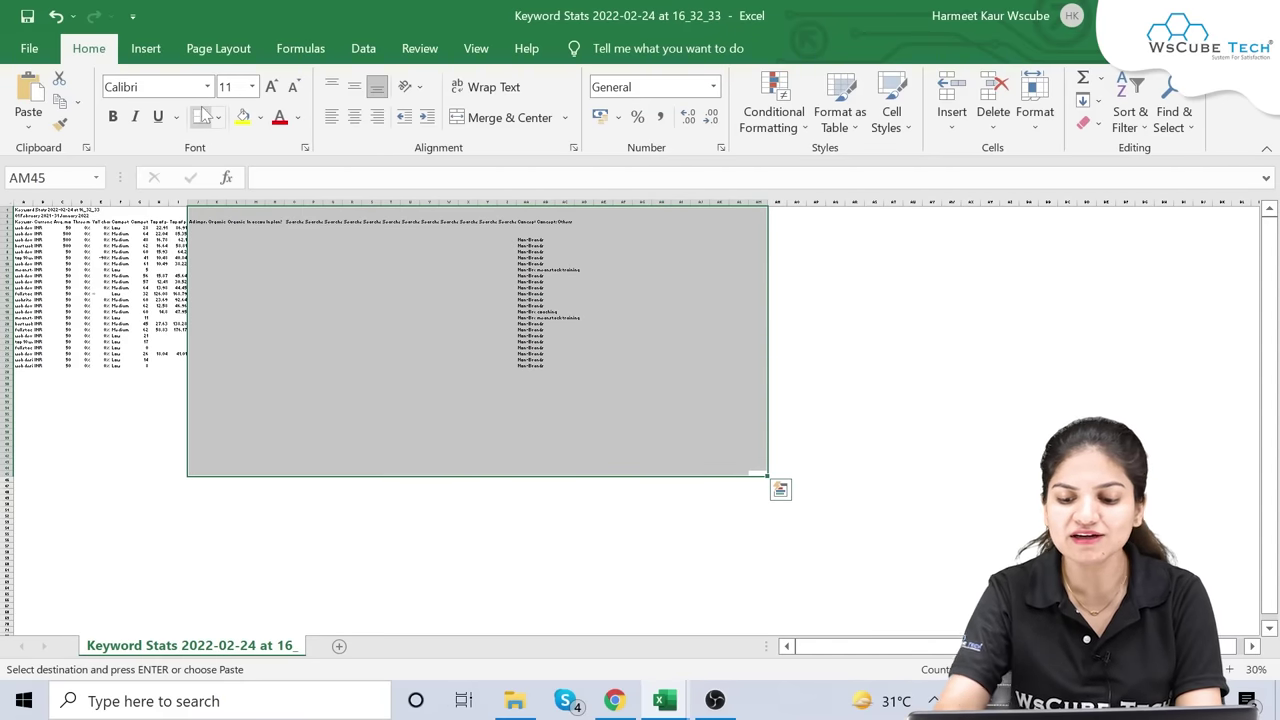
pyautogui.press('Delete')
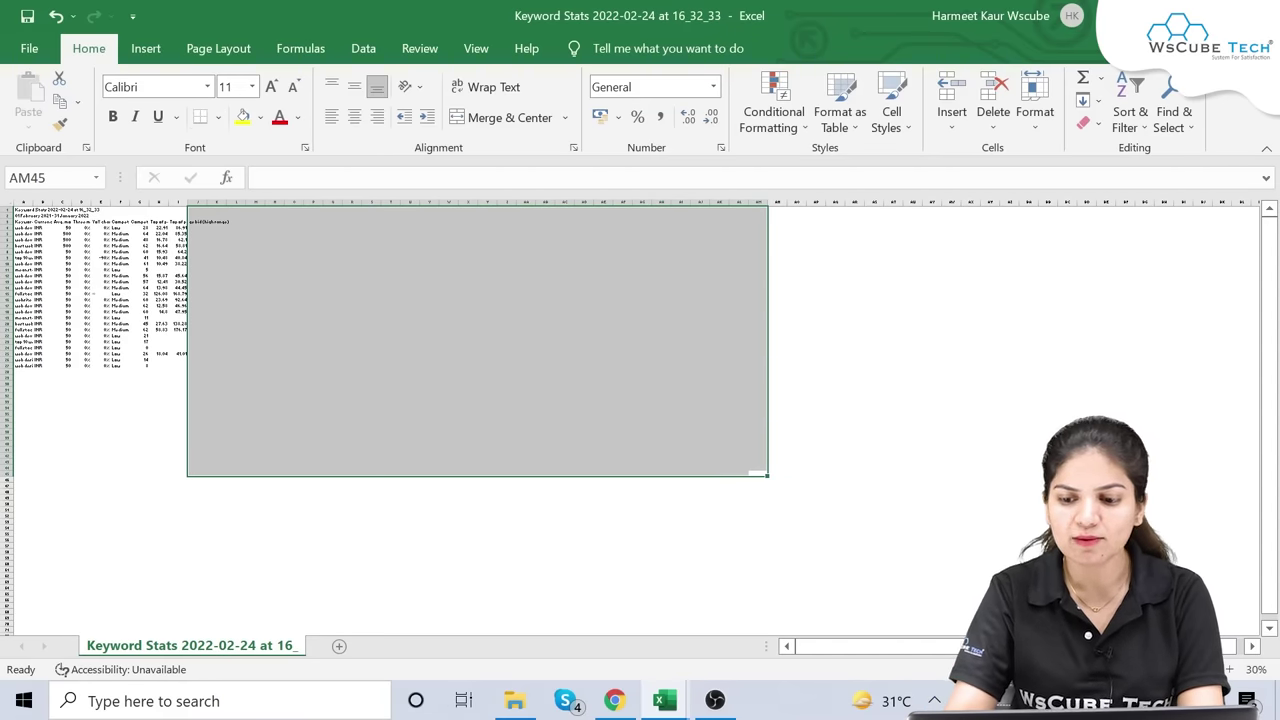
# Delete columns B, D, E, F, H and I, keeping only the keyword, average monthly searches and indexed competition columns
pyautogui.click(1230, 669)
pyautogui.click(1230, 669)
pyautogui.click(1230, 669)
pyautogui.click(1230, 669)
pyautogui.click(1230, 669)
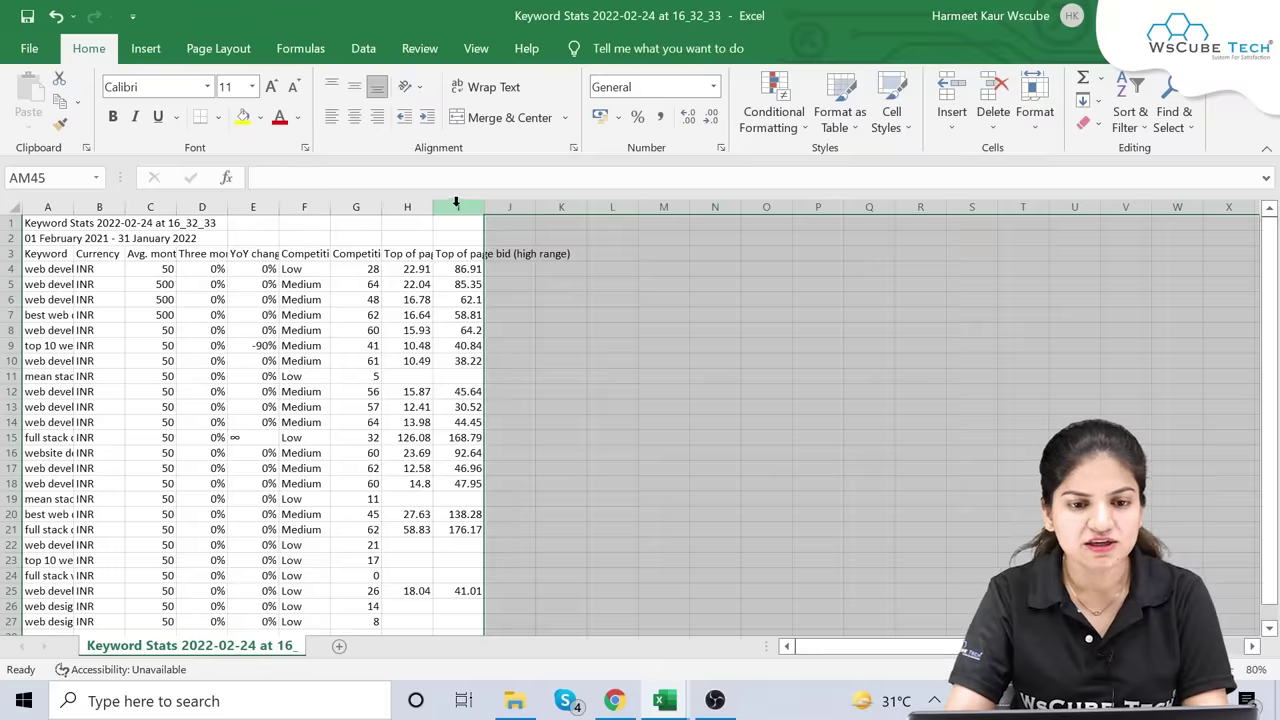
pyautogui.click(455, 206)
pyautogui.keyDown('shift'); pyautogui.click(412, 206); pyautogui.keyUp('shift')
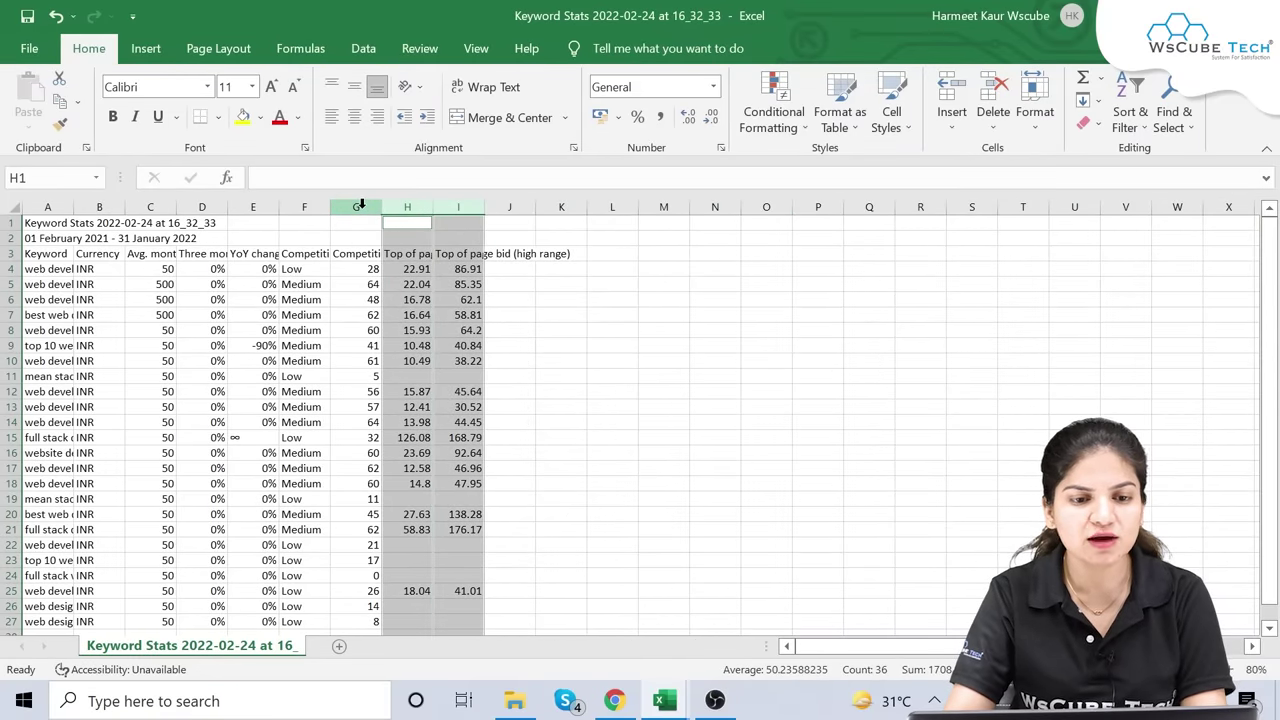
pyautogui.keyDown('ctrl'); pyautogui.click(304, 206); pyautogui.keyUp('ctrl')
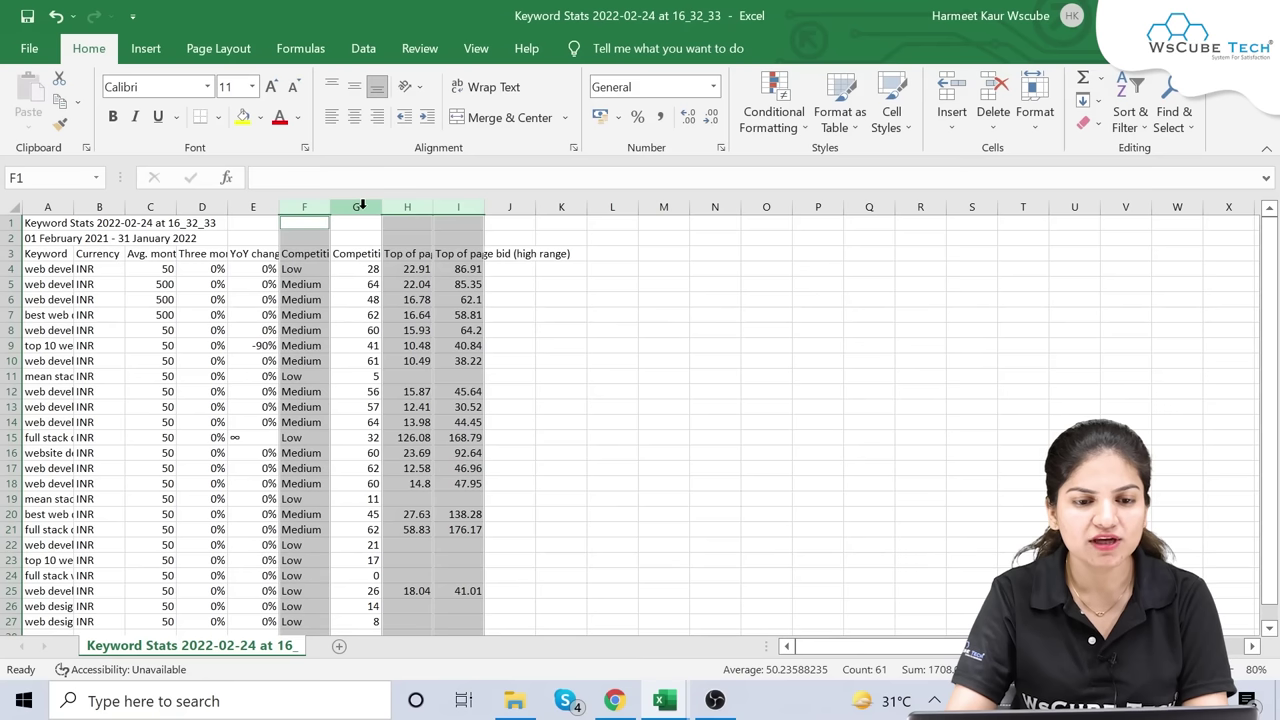
pyautogui.keyDown('ctrl'); pyautogui.click(358, 206); pyautogui.keyUp('ctrl')
pyautogui.keyDown('ctrl'); pyautogui.click(314, 206); pyautogui.keyUp('ctrl')
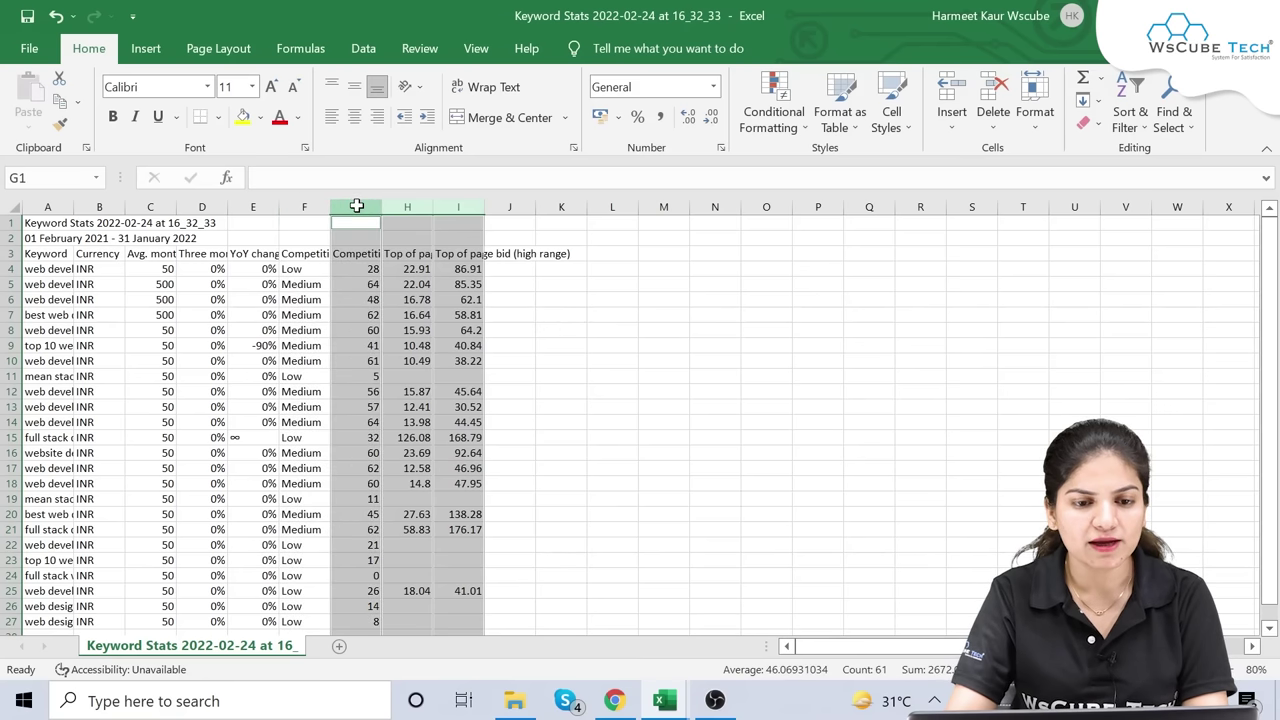
pyautogui.keyDown('ctrl'); pyautogui.click(356, 206); pyautogui.keyUp('ctrl')
pyautogui.keyDown('ctrl'); pyautogui.click(316, 205); pyautogui.keyUp('ctrl')
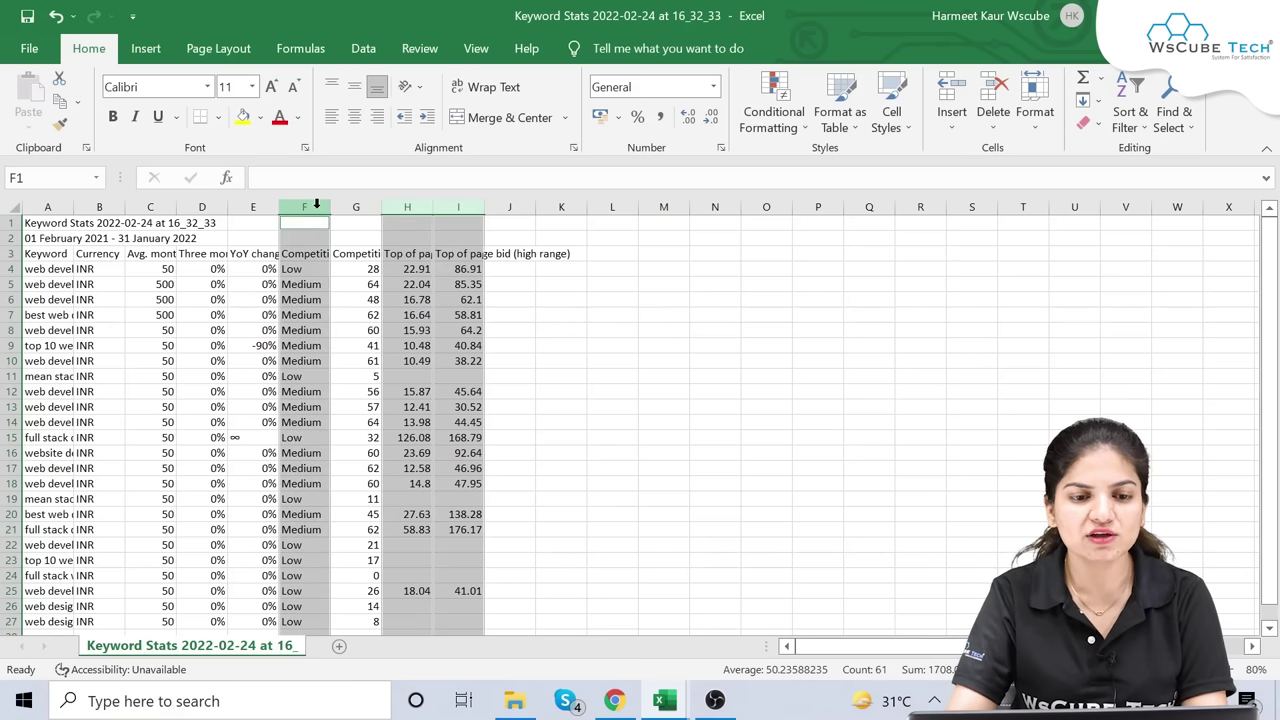
pyautogui.keyDown('ctrl'); pyautogui.click(253, 206); pyautogui.keyUp('ctrl')
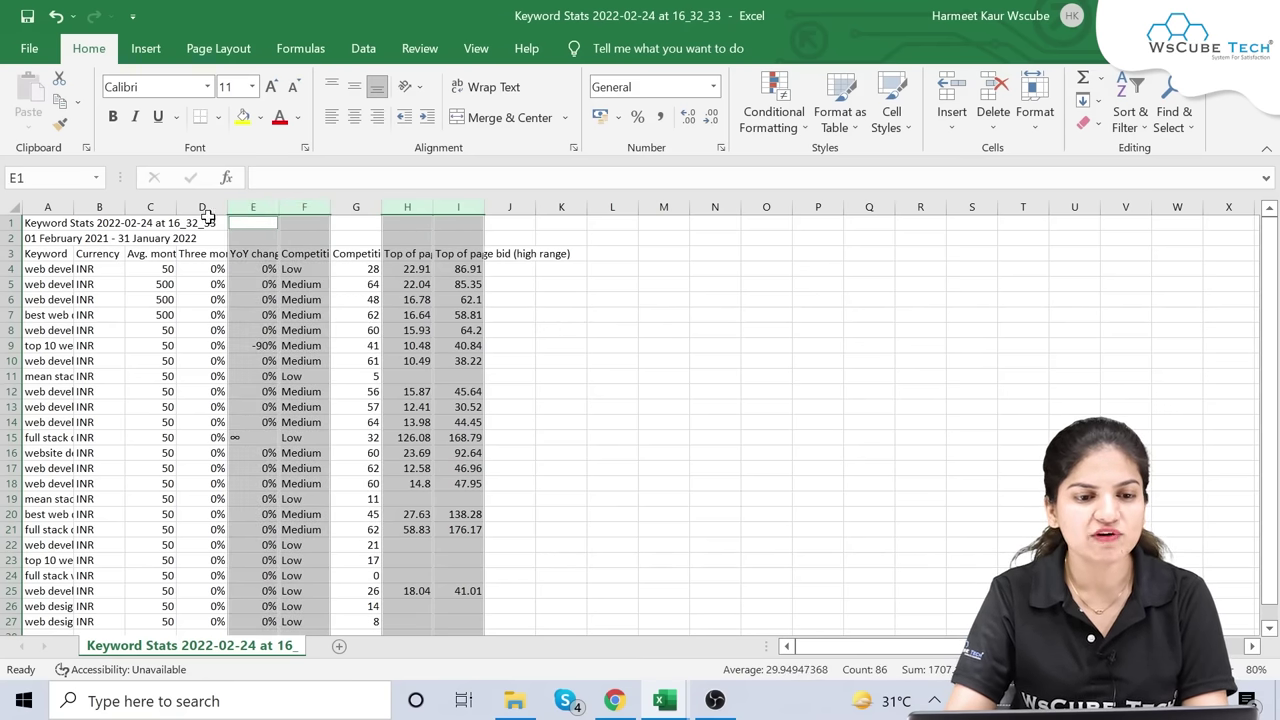
pyautogui.keyDown('ctrl'); pyautogui.click(202, 206); pyautogui.keyUp('ctrl')
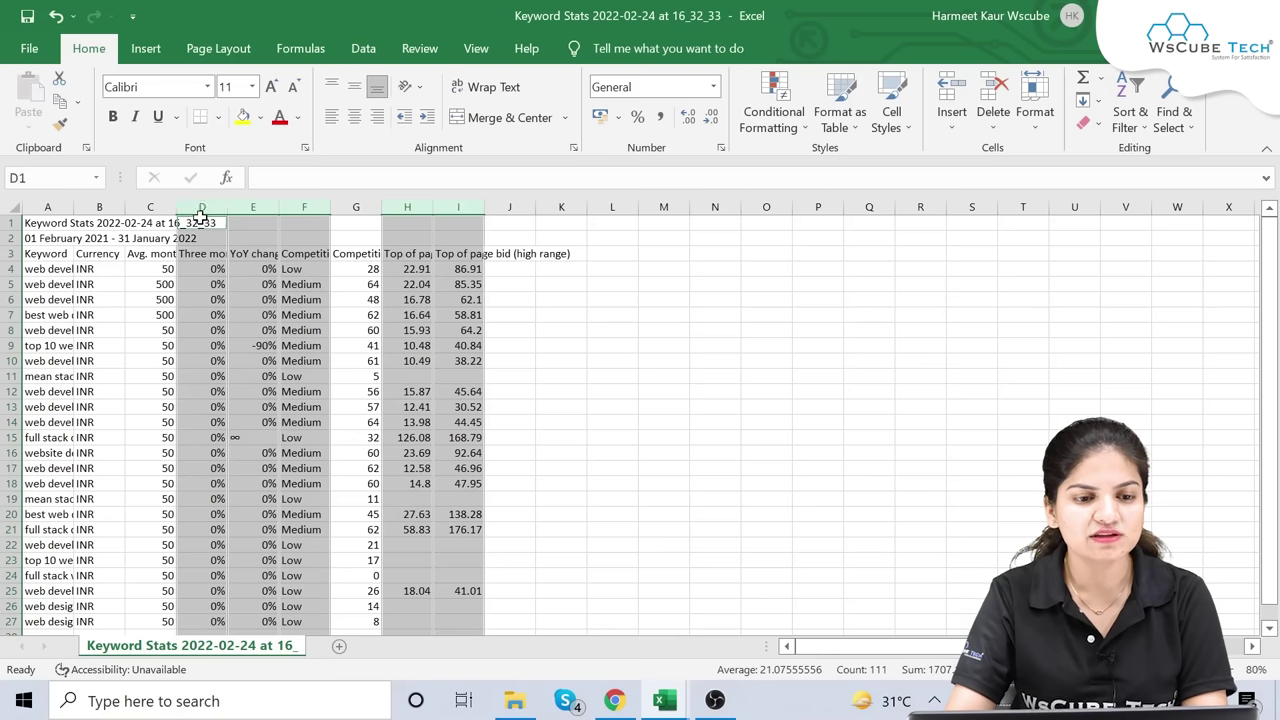
pyautogui.keyDown('ctrl'); pyautogui.click(104, 206); pyautogui.keyUp('ctrl')
pyautogui.rightClick(106, 207)
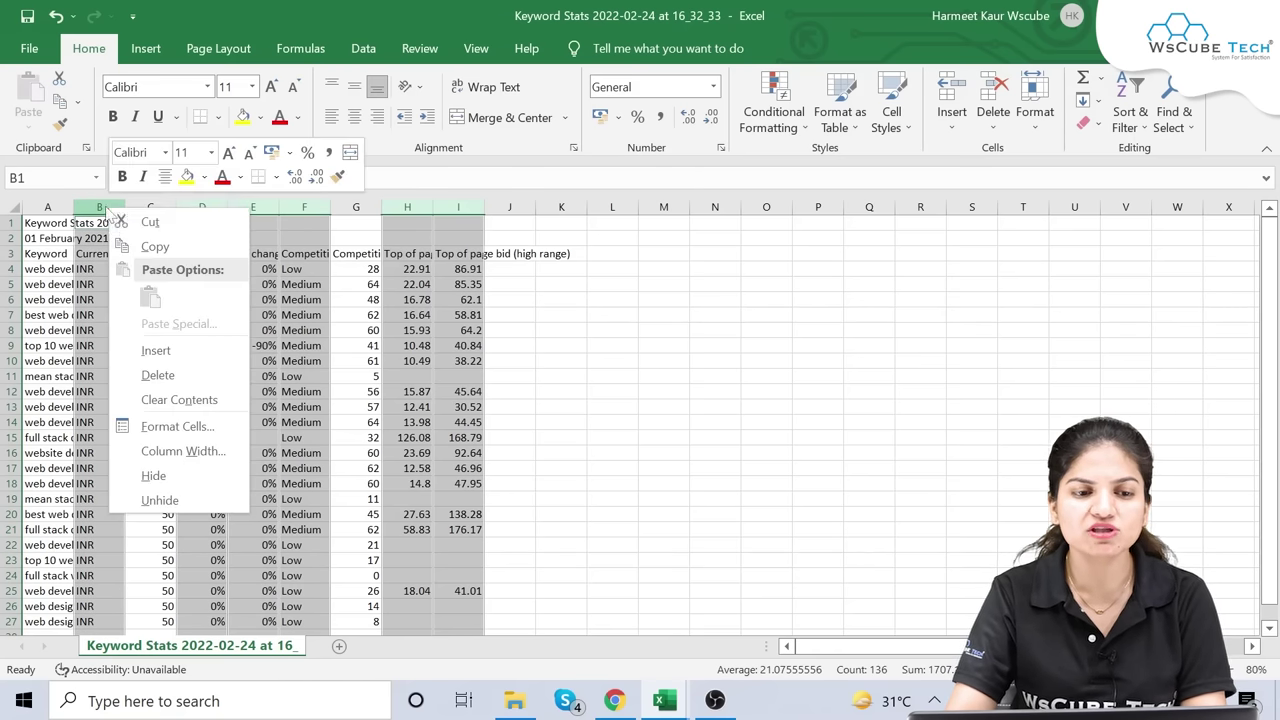
pyautogui.click(160, 375)
# Delete rows 1 and 2, which hold the report title and date range above the column headers
pyautogui.click(6, 222)
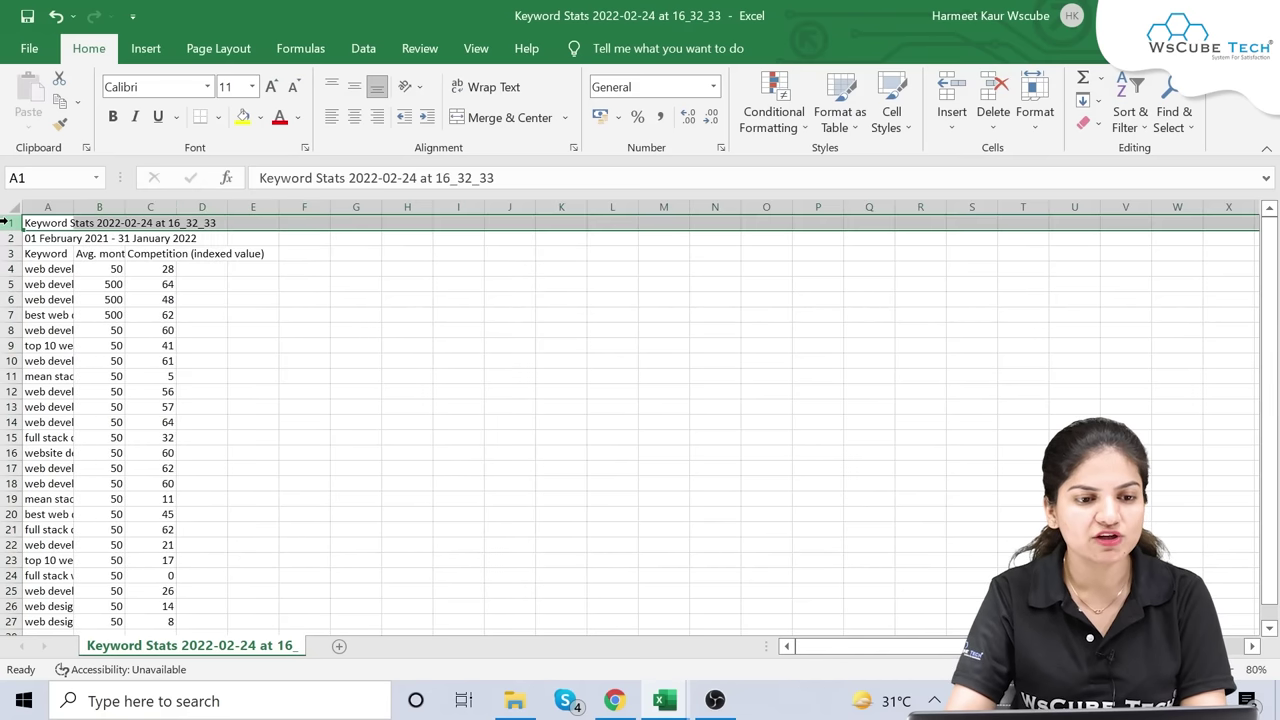
pyautogui.keyDown('ctrl'); pyautogui.click(8, 238); pyautogui.keyUp('ctrl')
pyautogui.rightClick(10, 239)
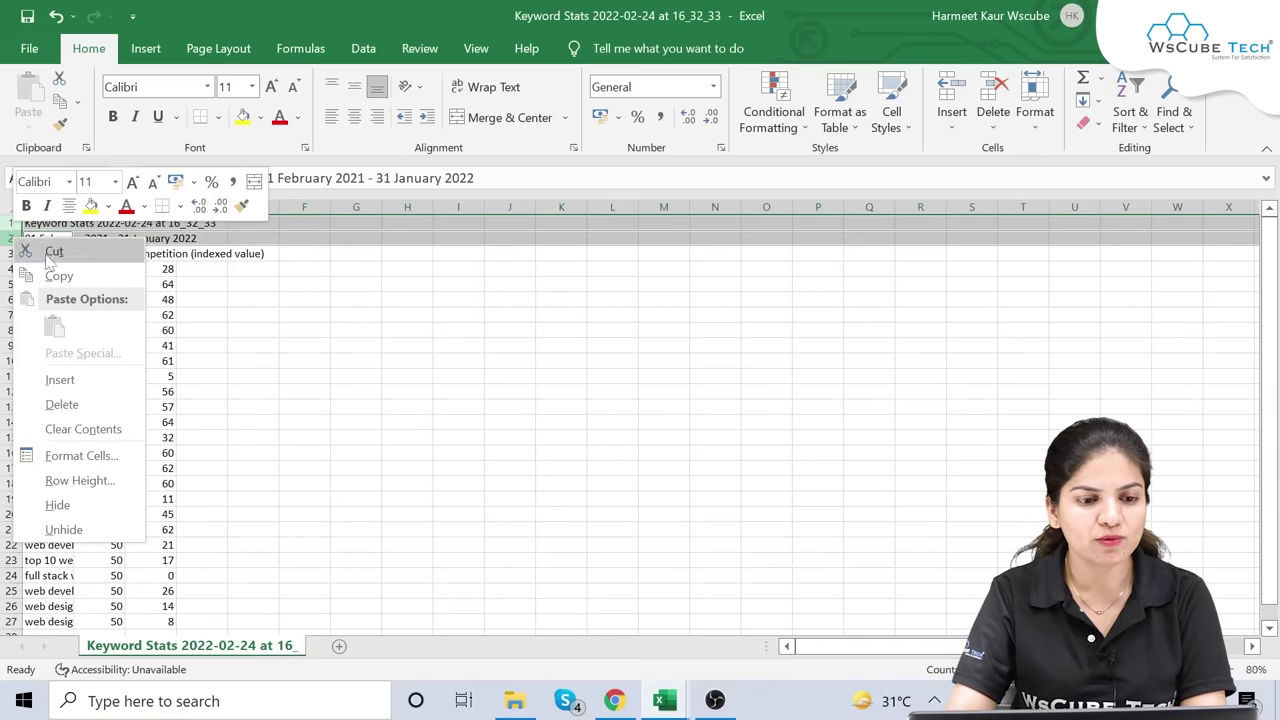
pyautogui.click(61, 404)
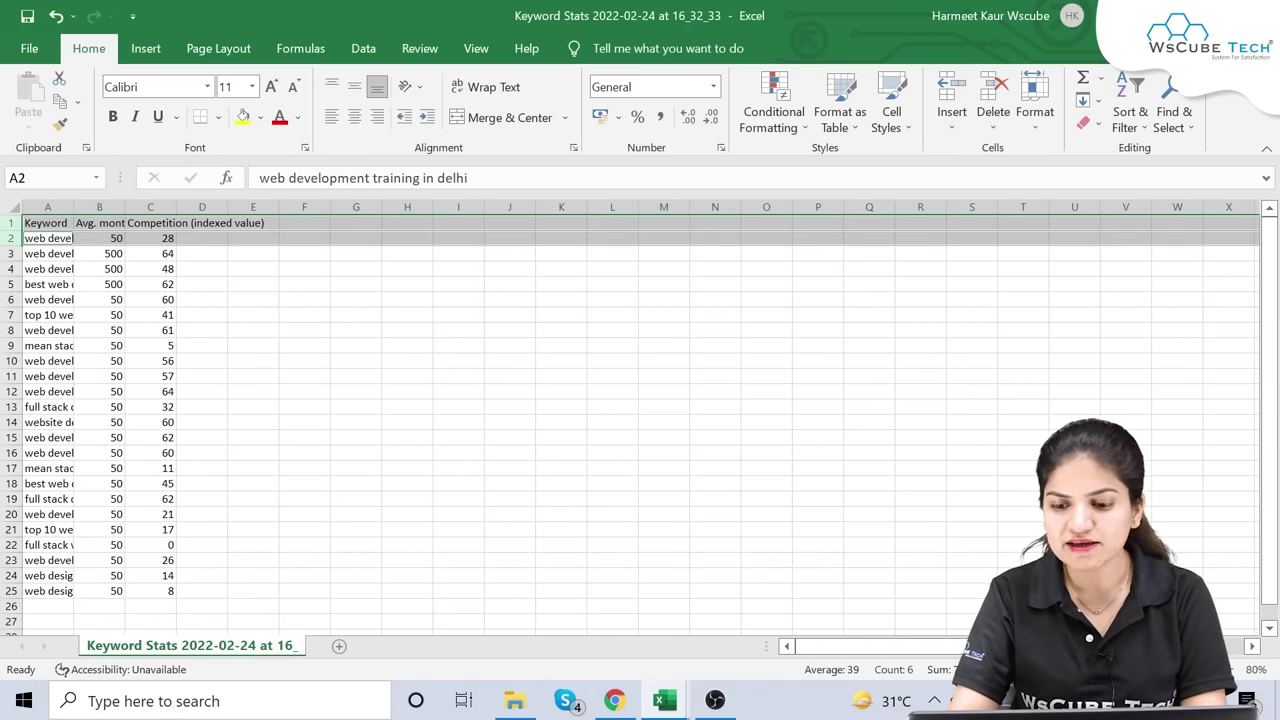
pyautogui.scroll(2, 386, 526)
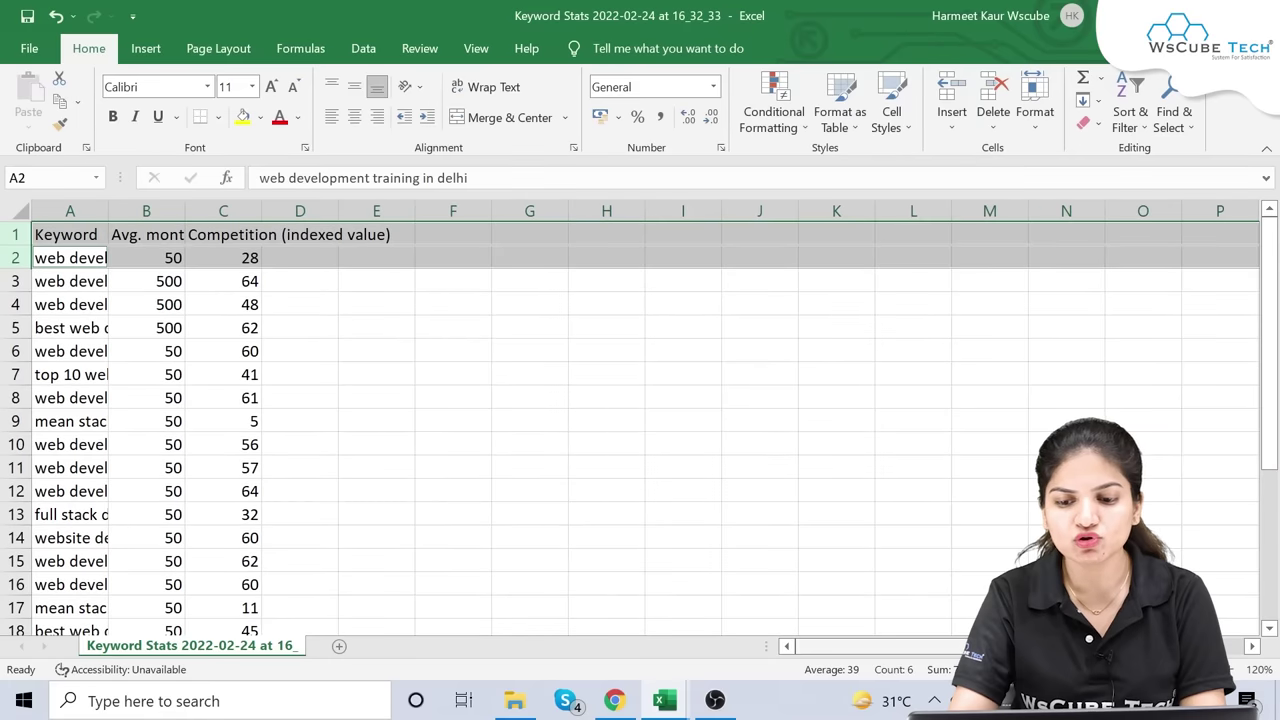
pyautogui.scroll(-1, 149, 428)
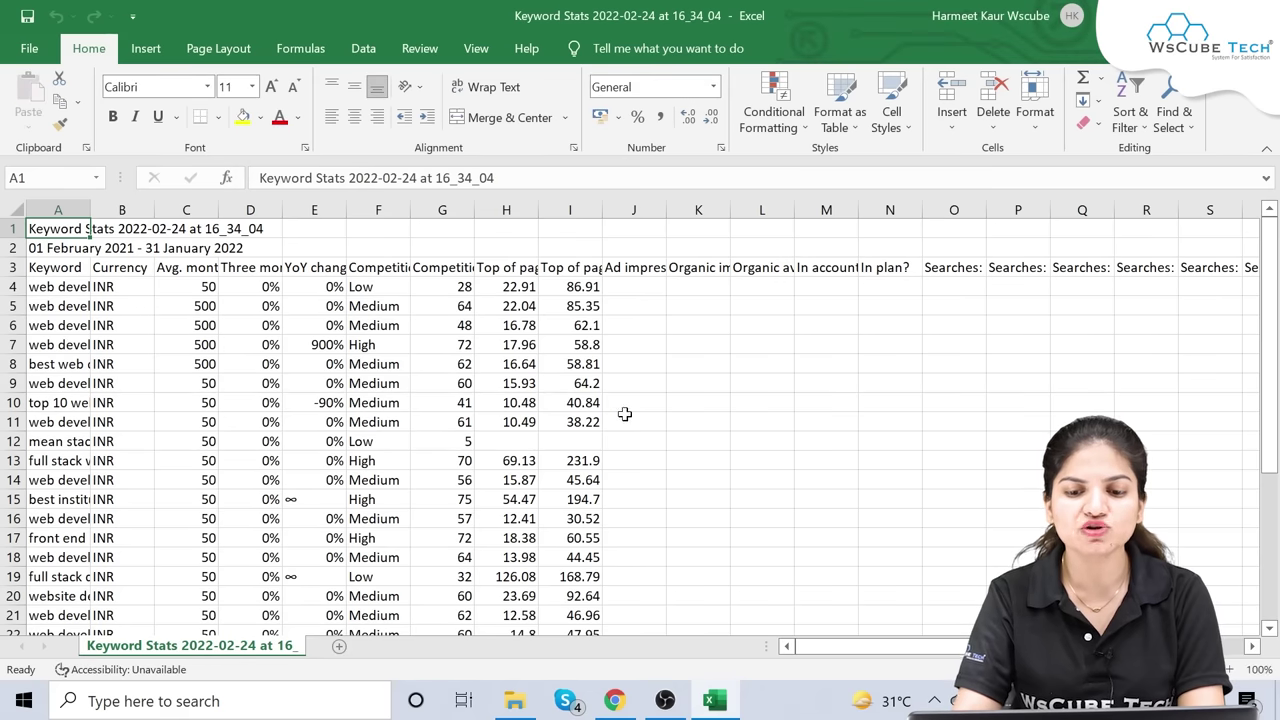
# In the Keyword Stats 2022-02-24 at 16_34_04 sheet, clear the contents of columns J through AE down to row 36
pyautogui.scroll(-4, 885, 497)
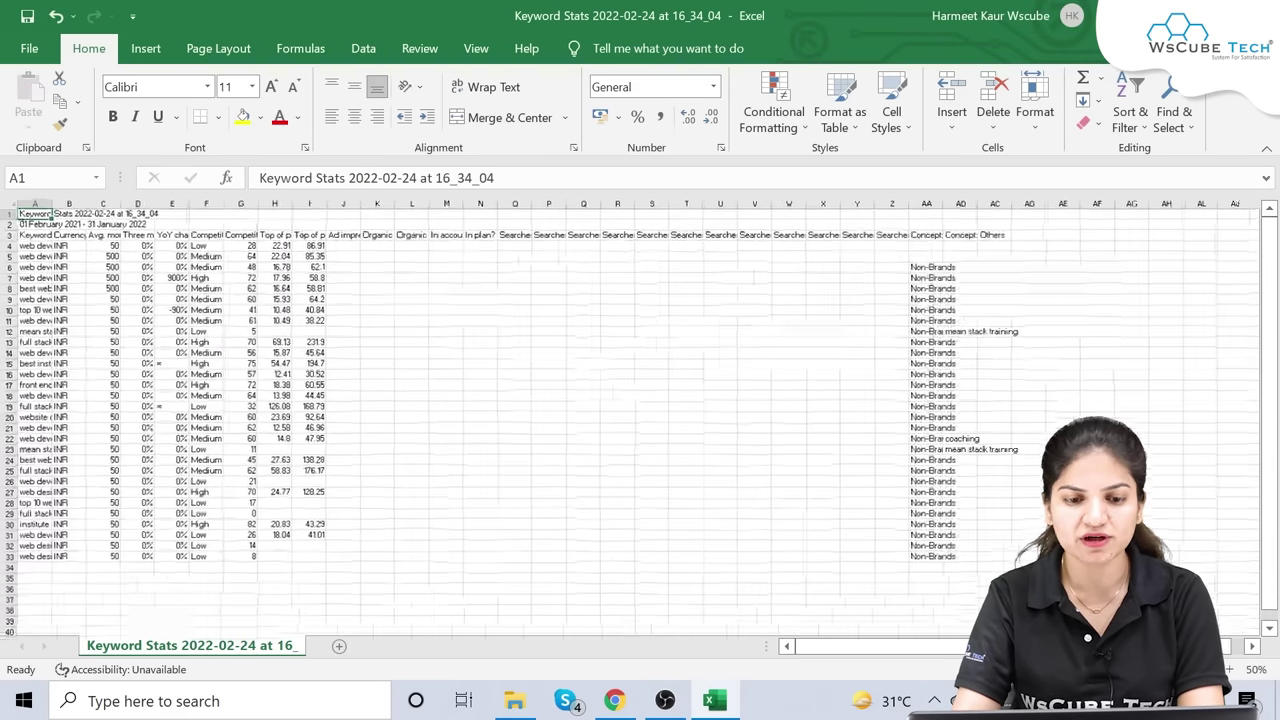
pyautogui.moveTo(980, 560); pyautogui.dragTo(335, 147)
pyautogui.press('Delete')
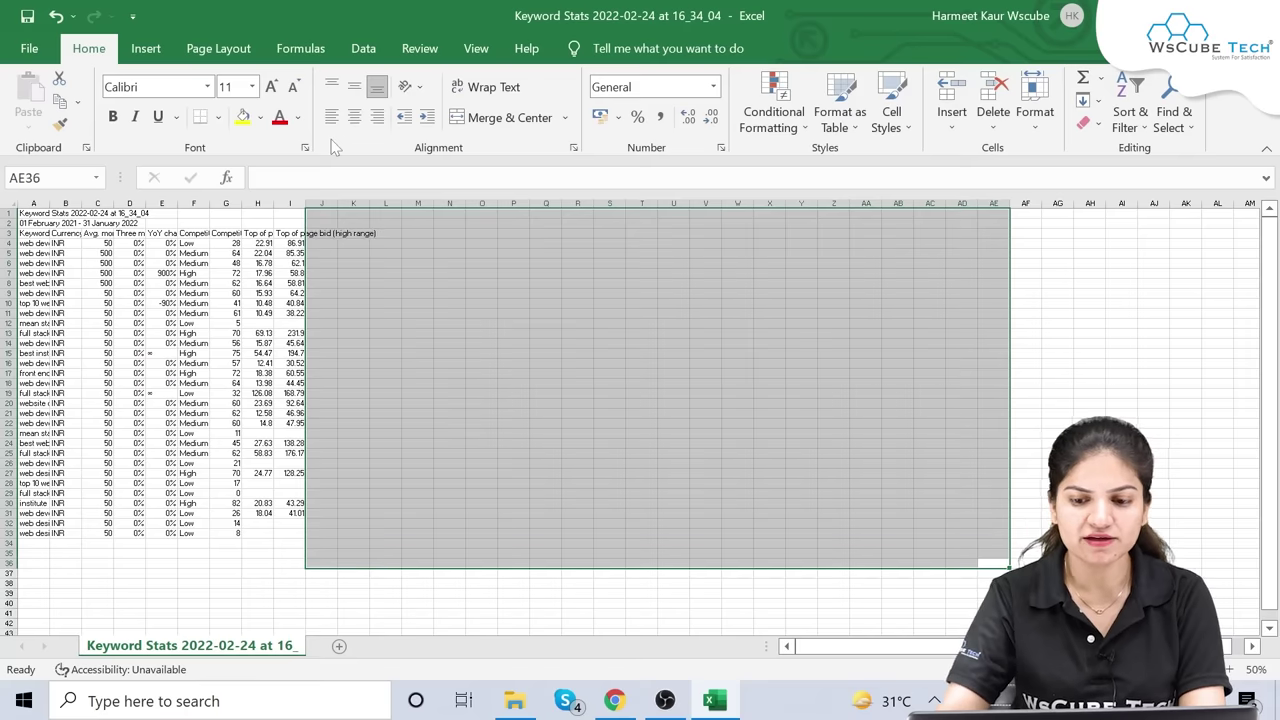
# Delete columns B, D, E, F, H and I, keeping the keyword, average monthly searches and indexed competition columns
pyautogui.scroll(4, 711, 343)
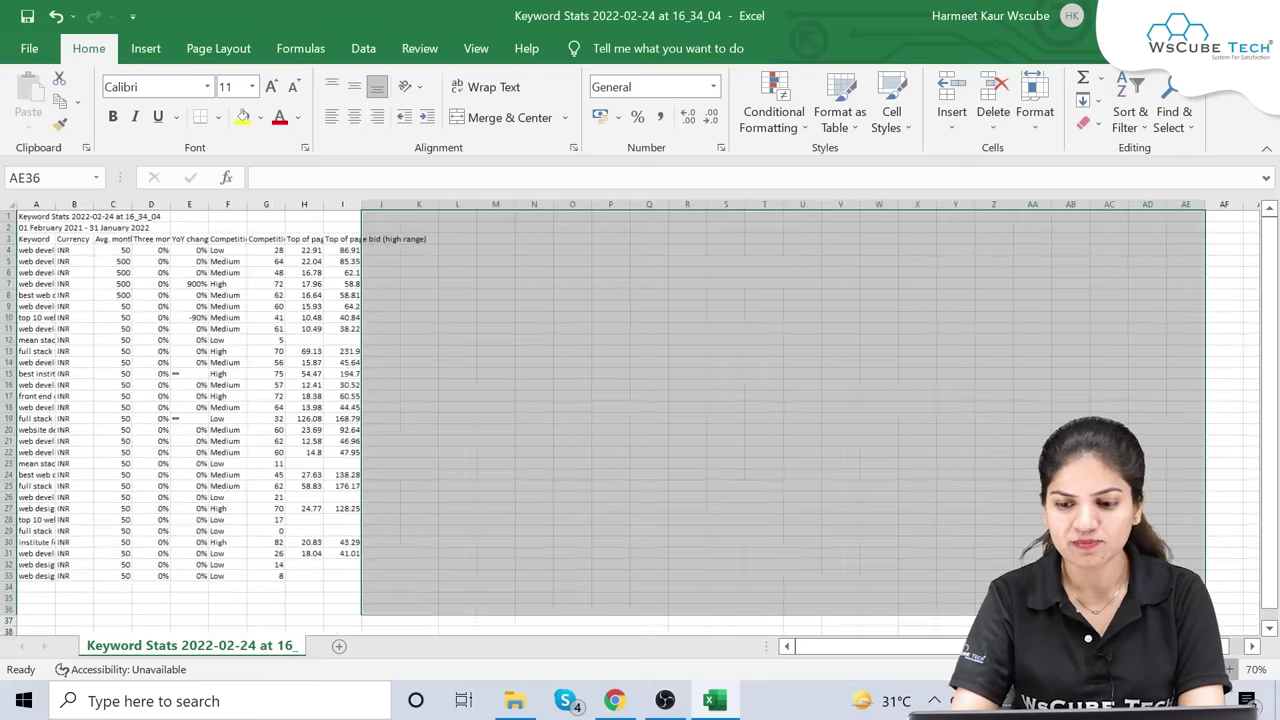
pyautogui.hscroll(-3, 400, 400)
pyautogui.scroll(1, 300, 400)
pyautogui.click(162, 208)
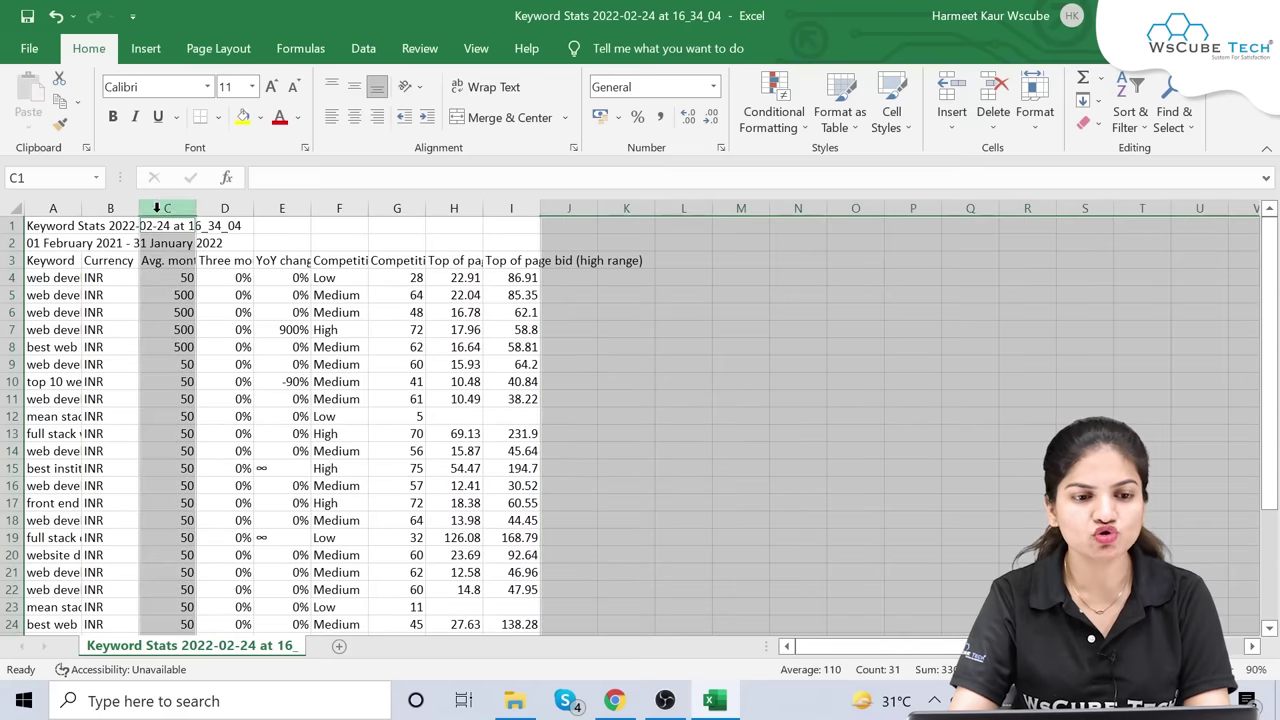
pyautogui.moveTo(110, 208); pyautogui.dragTo(161, 207)
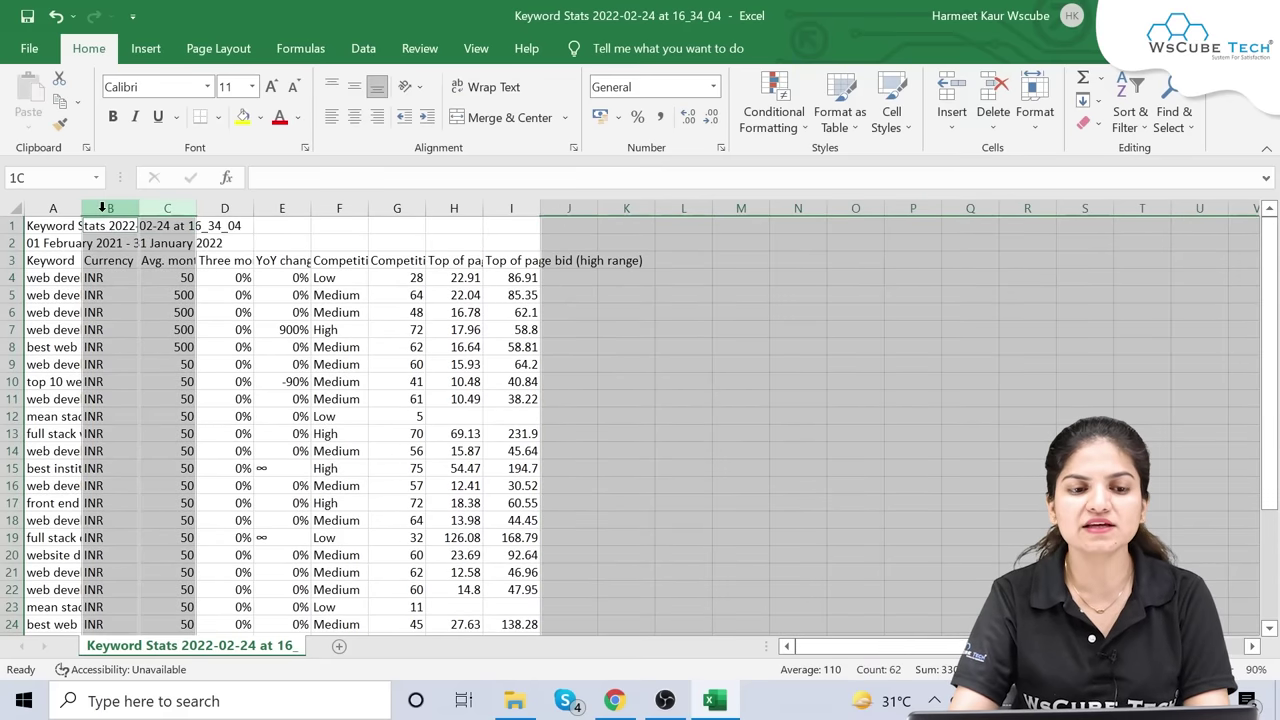
pyautogui.keyDown('ctrl'); pyautogui.click(282, 208); pyautogui.keyUp('ctrl')
pyautogui.keyDown('ctrl'); pyautogui.click(225, 208); pyautogui.keyUp('ctrl')
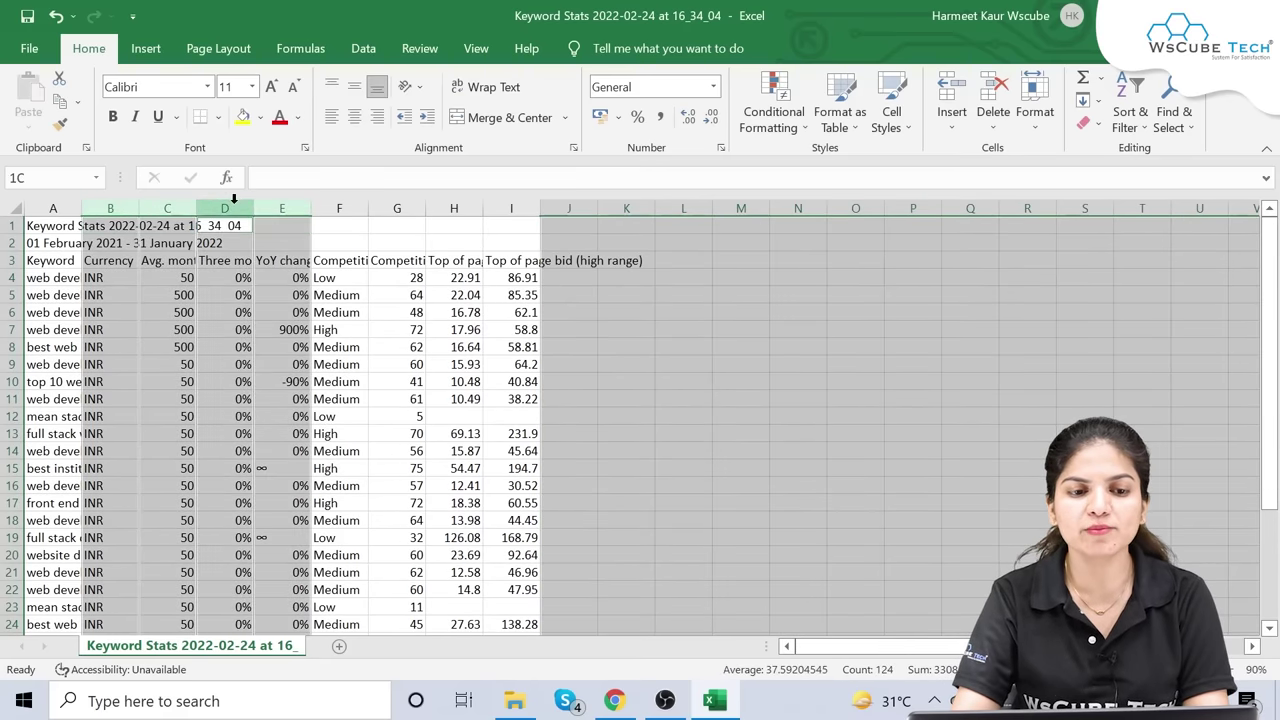
pyautogui.keyDown('ctrl'); pyautogui.click(167, 208); pyautogui.keyUp('ctrl')
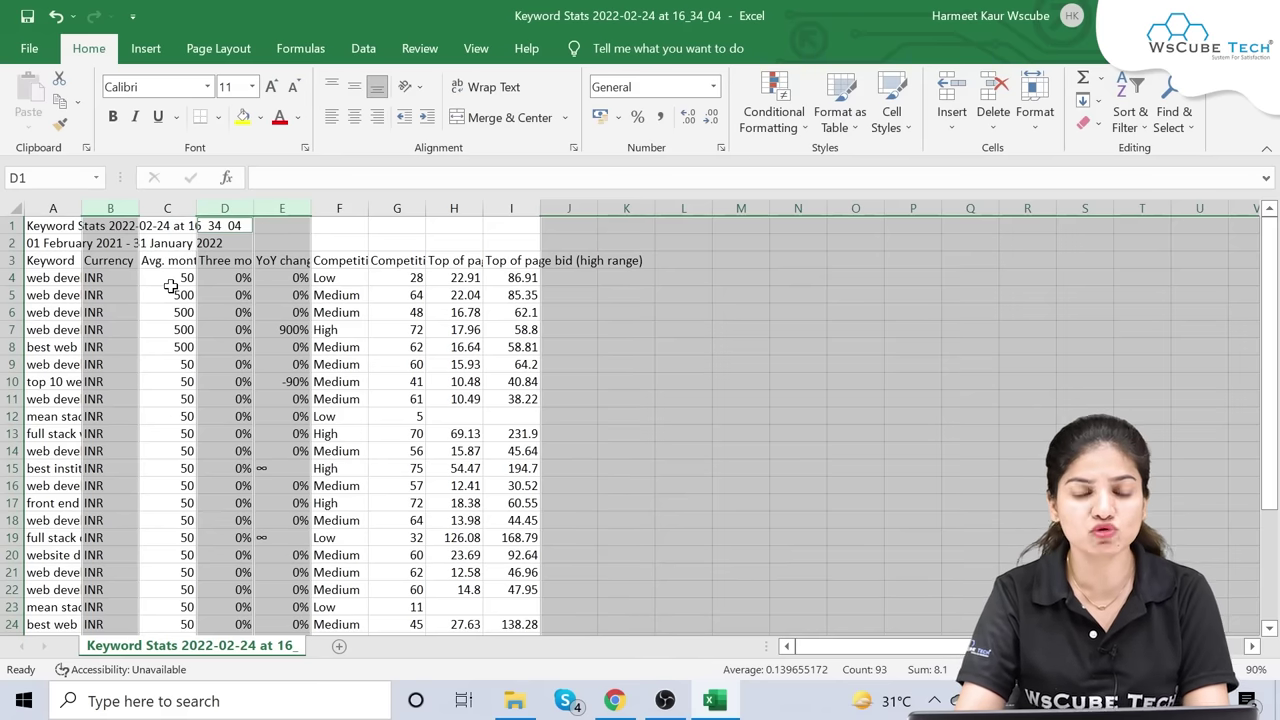
pyautogui.keyDown('ctrl'); pyautogui.click(340, 208); pyautogui.keyUp('ctrl')
pyautogui.keyDown('ctrl'); pyautogui.click(454, 208); pyautogui.keyUp('ctrl')
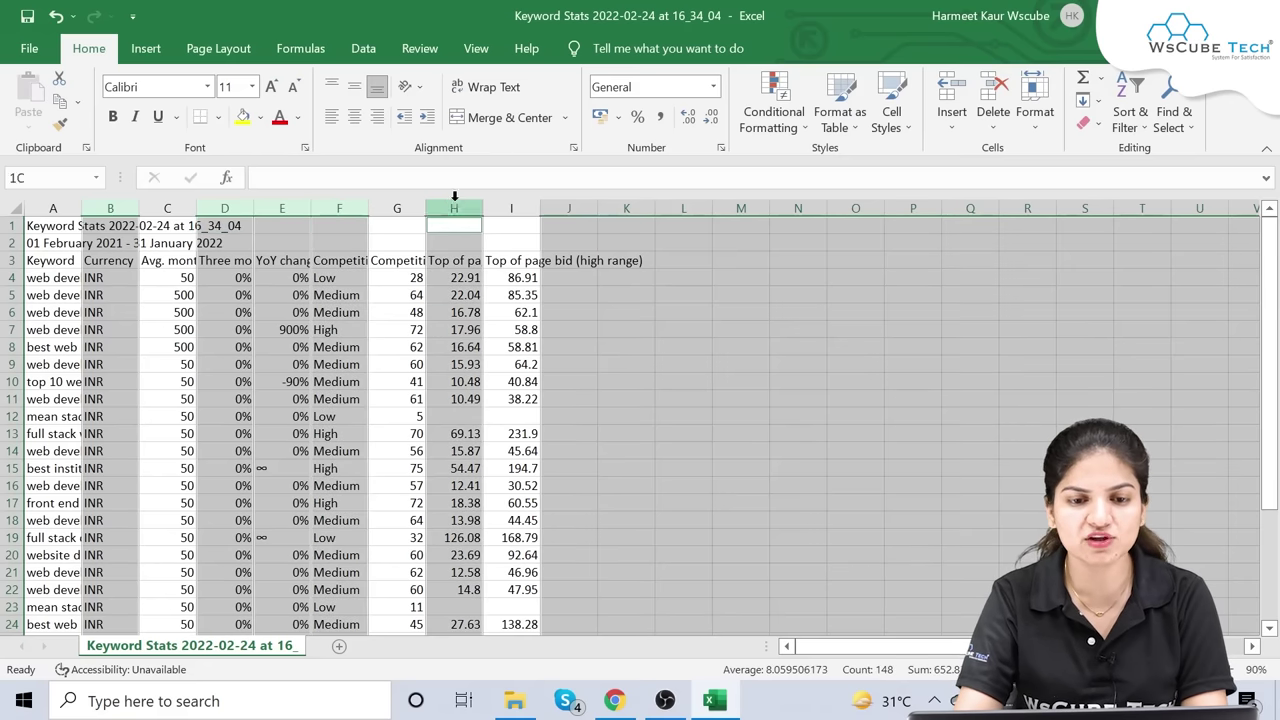
pyautogui.keyDown('ctrl'); pyautogui.click(508, 208); pyautogui.keyUp('ctrl')
pyautogui.rightClick(530, 208)
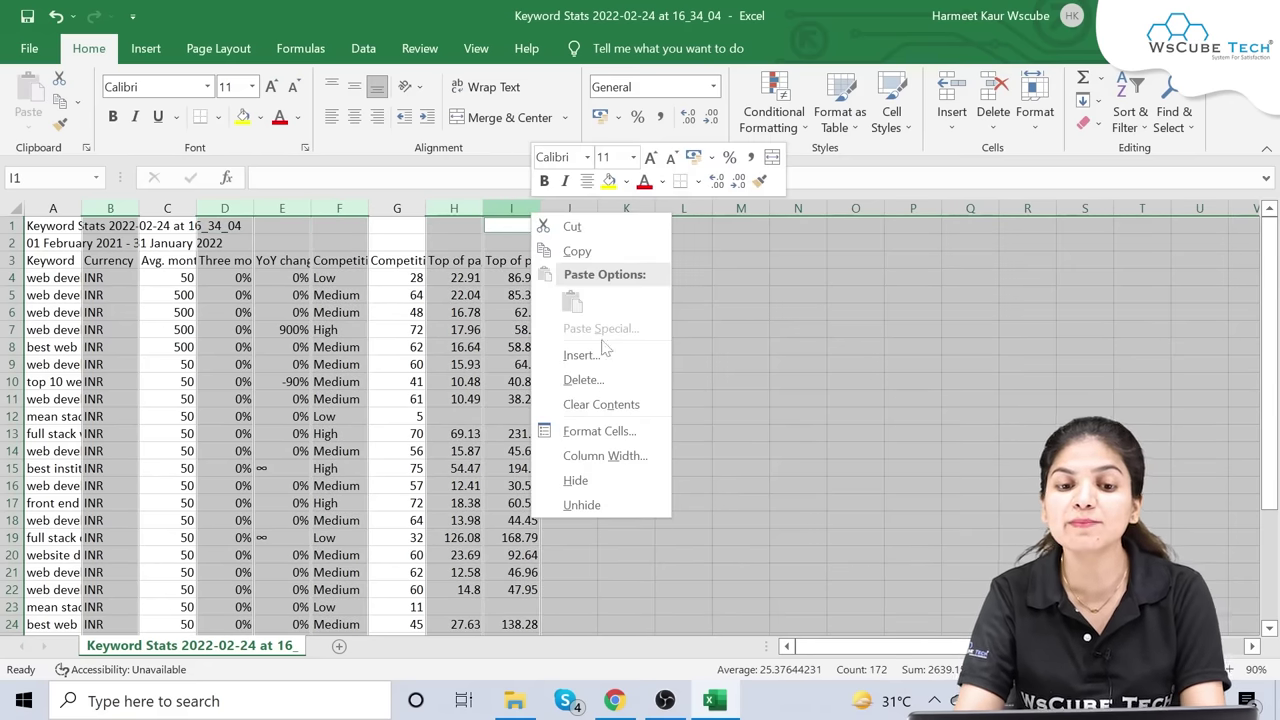
pyautogui.click(617, 378)
pyautogui.click(647, 404)
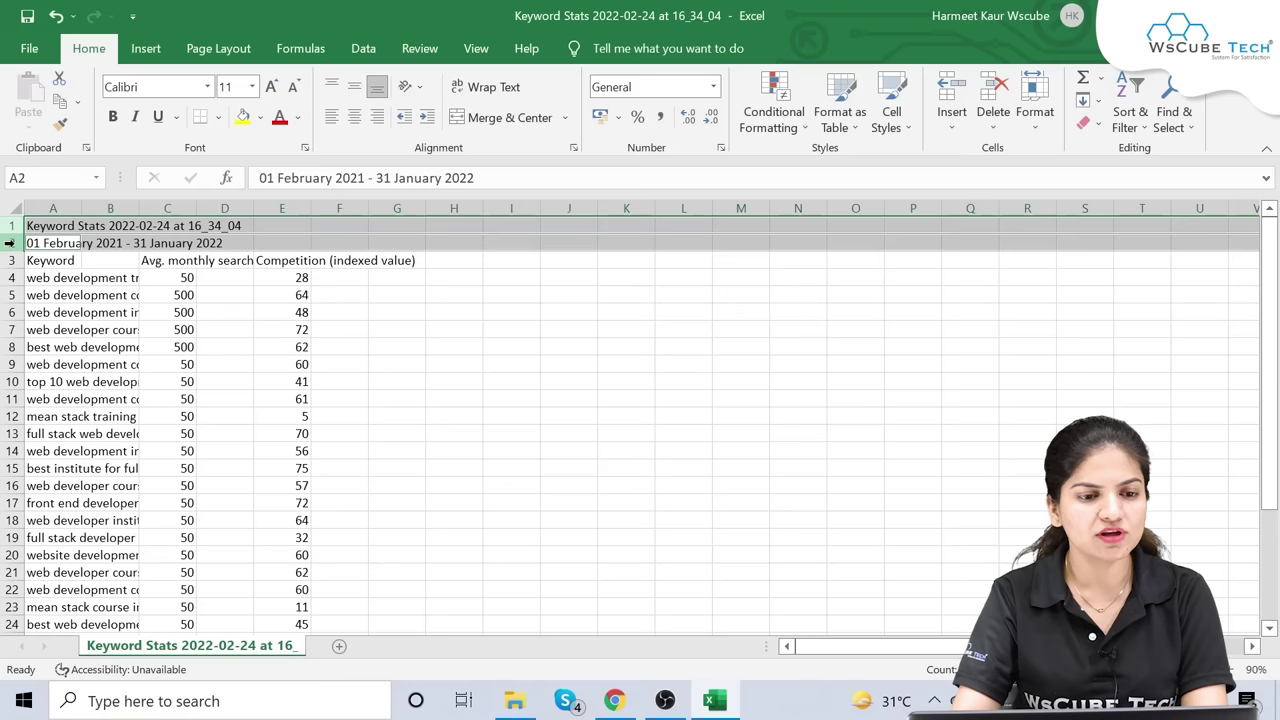
# Delete rows 1 and 2 with the Keyword Stats title and the date range above the headers
pyautogui.rightClick(12, 243)
pyautogui.click(106, 411)
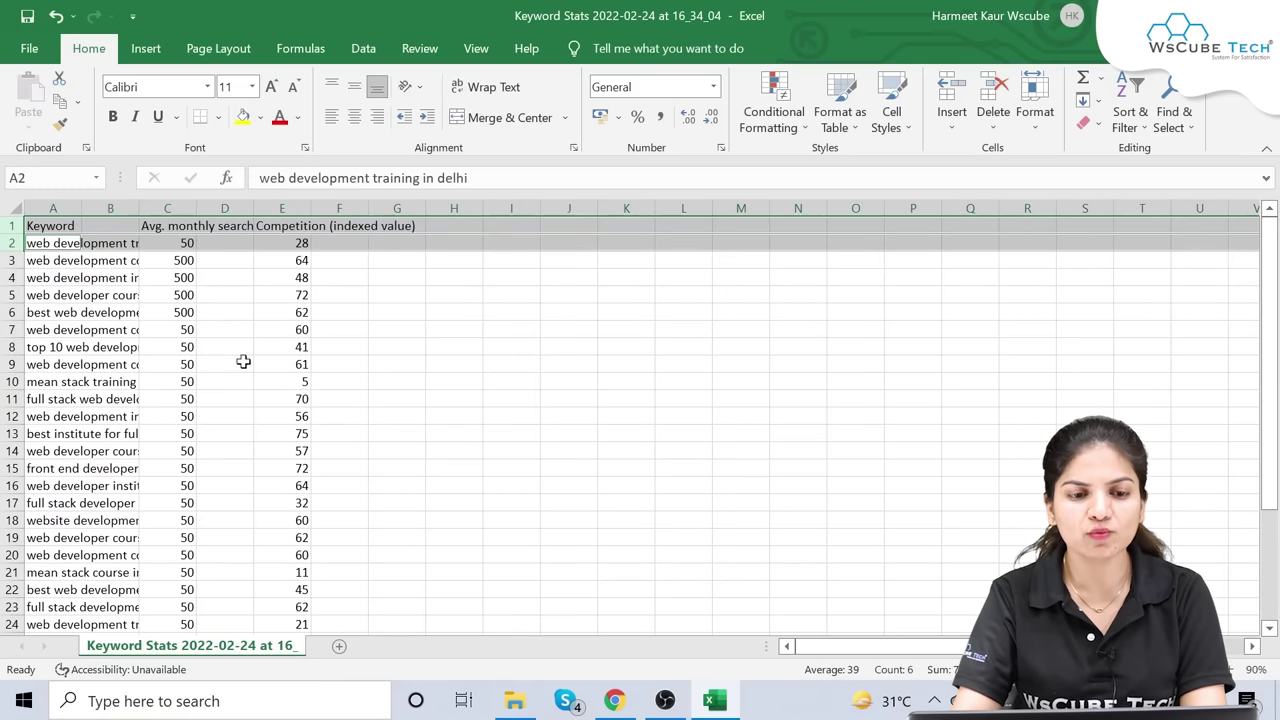
# Widen columns B, C and E so the keywords and the average monthly searches header fit and the competition column gets broader
pyautogui.scroll(3, 643, 595)
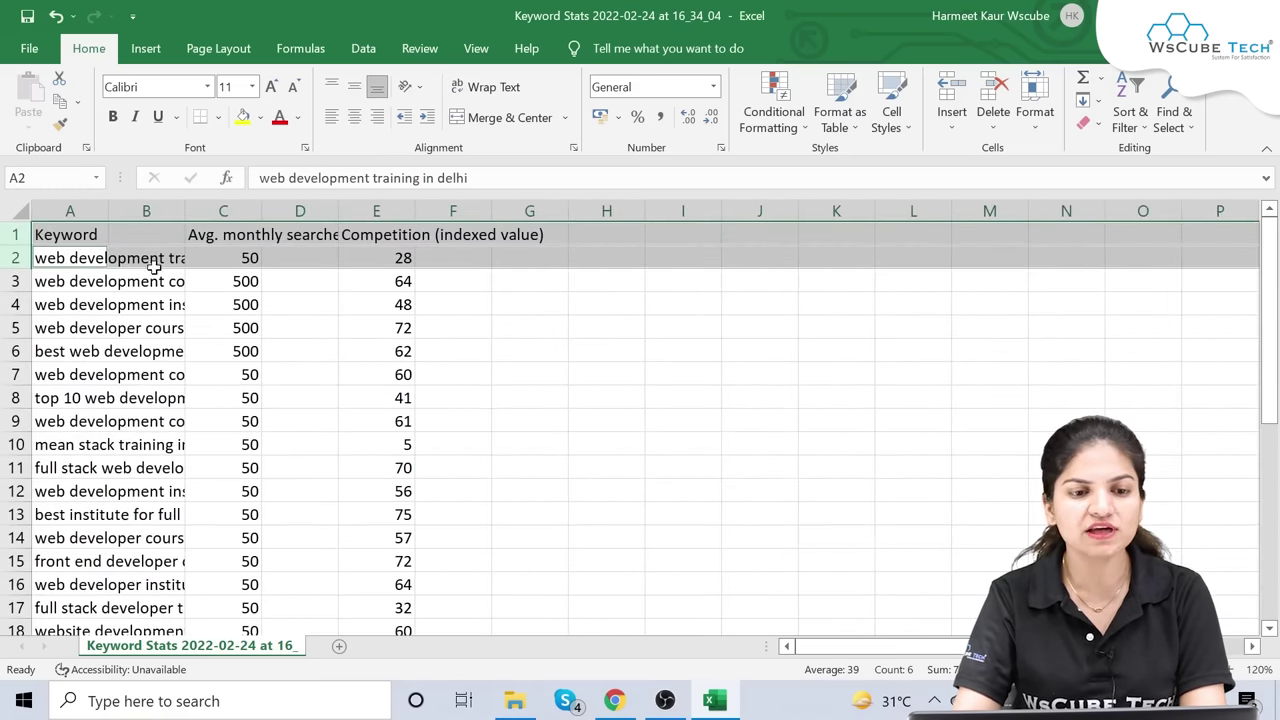
pyautogui.moveTo(184, 211); pyautogui.dragTo(404, 211)
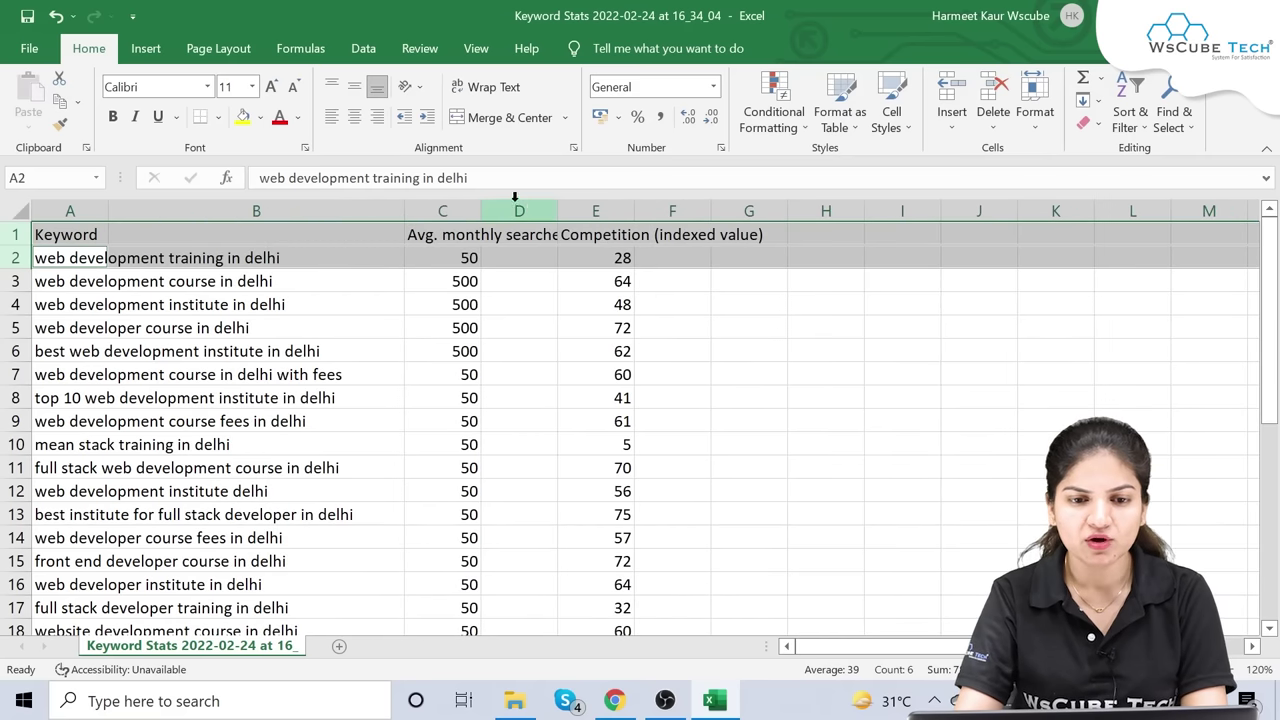
pyautogui.moveTo(482, 211); pyautogui.dragTo(638, 208)
pyautogui.click(1000, 378)
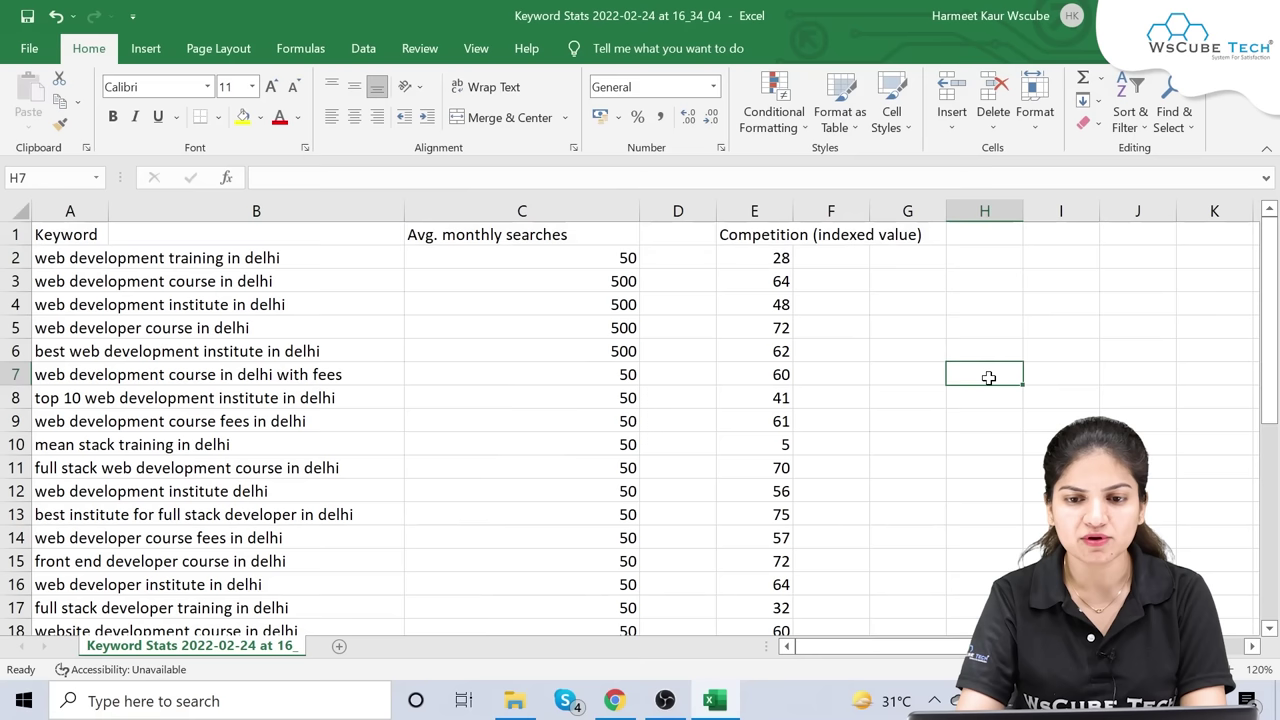
pyautogui.moveTo(797, 214); pyautogui.dragTo(836, 212)
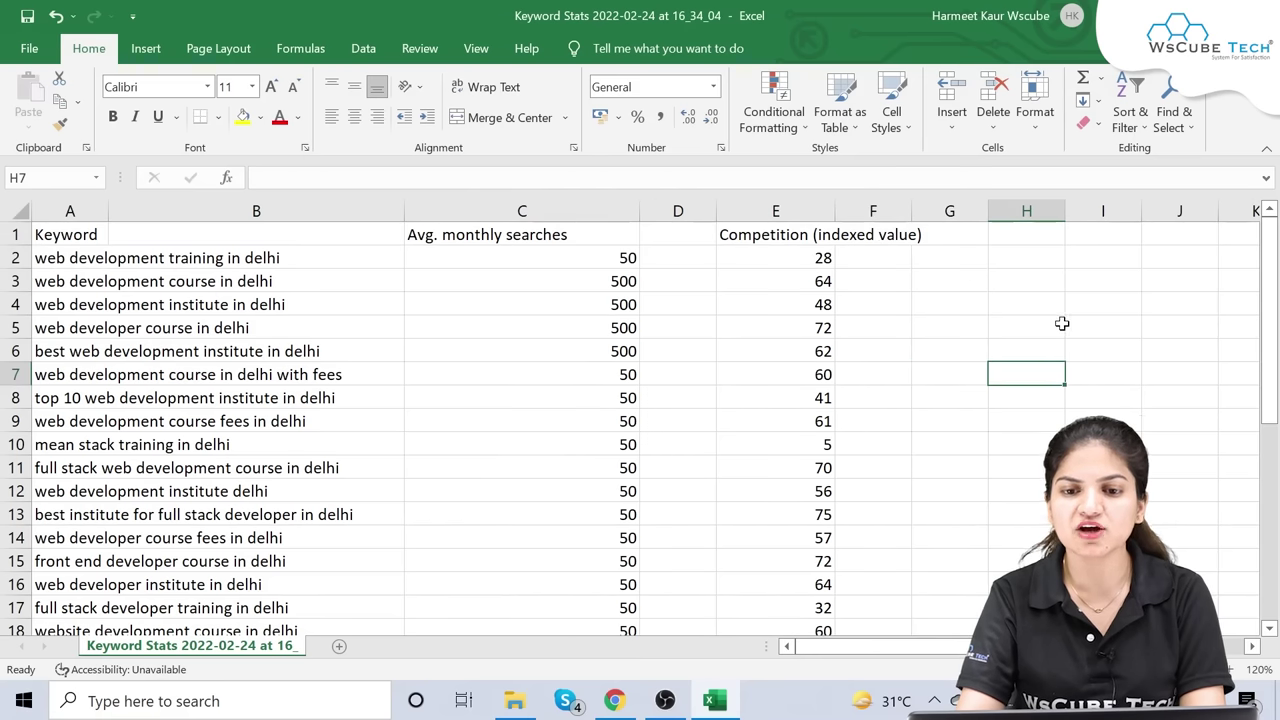
pyautogui.click(1060, 326)
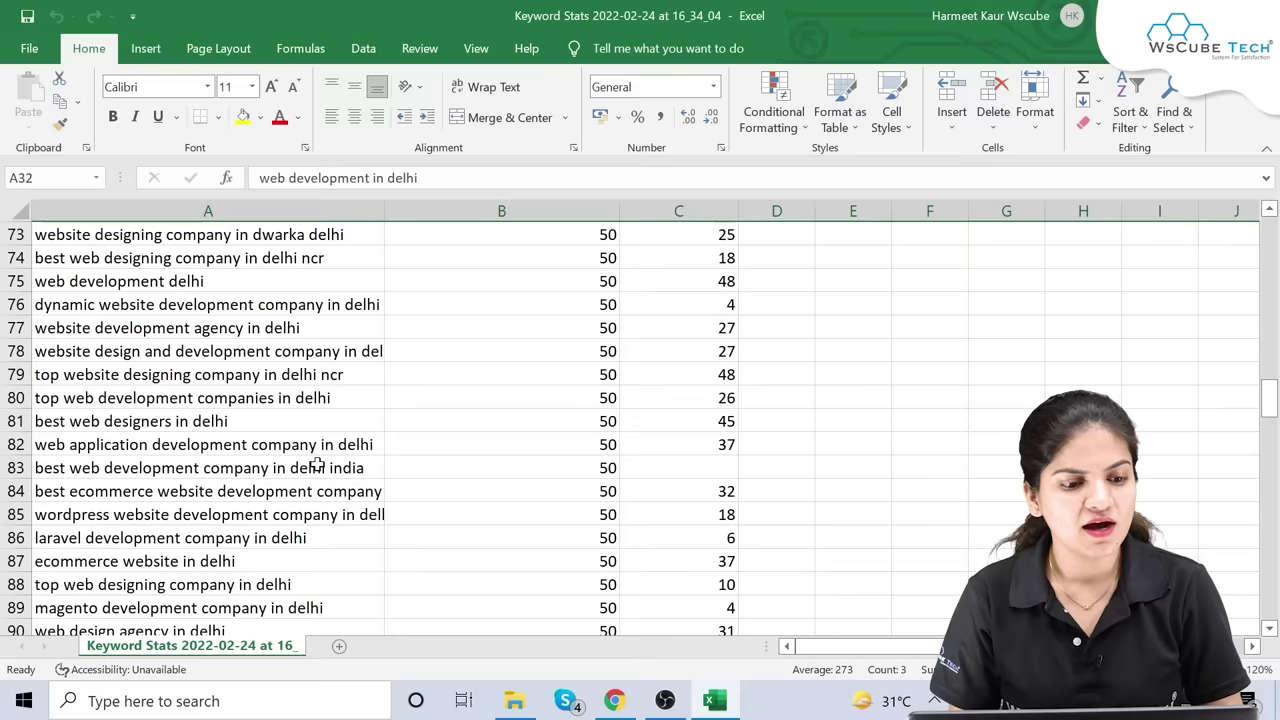
# Review the combined keyword list from its header row down to its last entry
pyautogui.scroll(20, 301, 461)
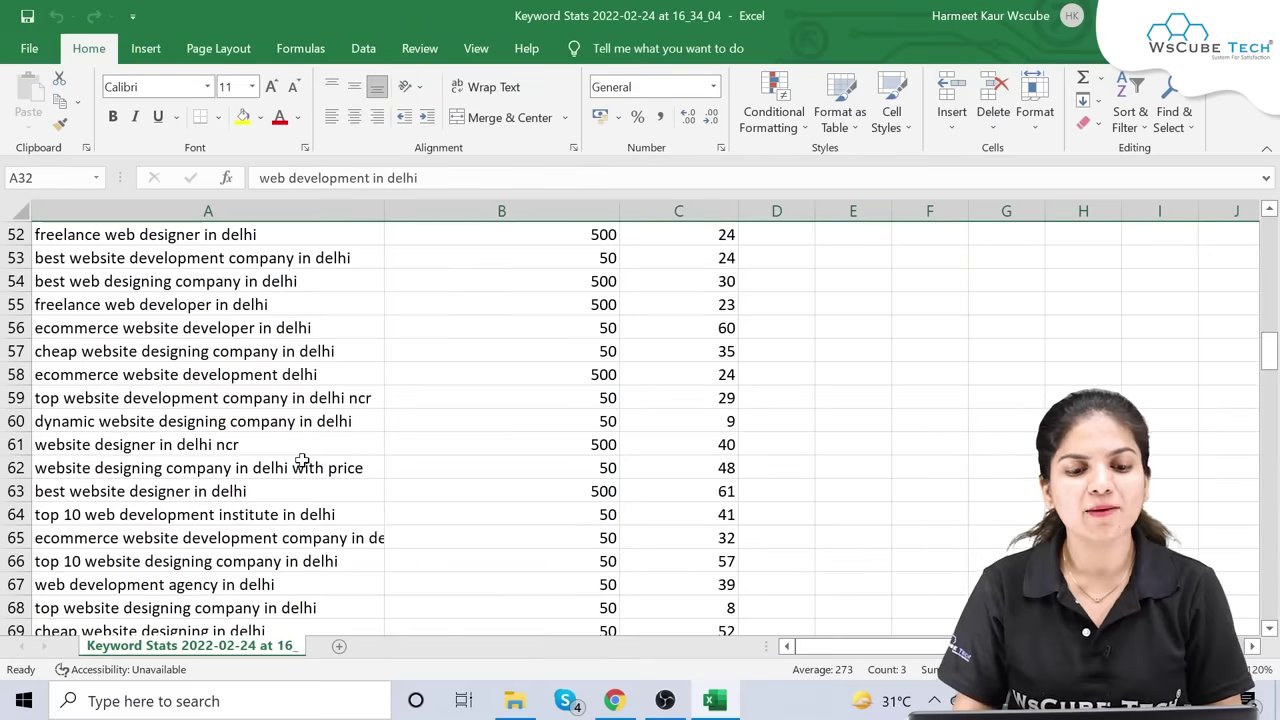
pyautogui.scroll(3, 301, 461)
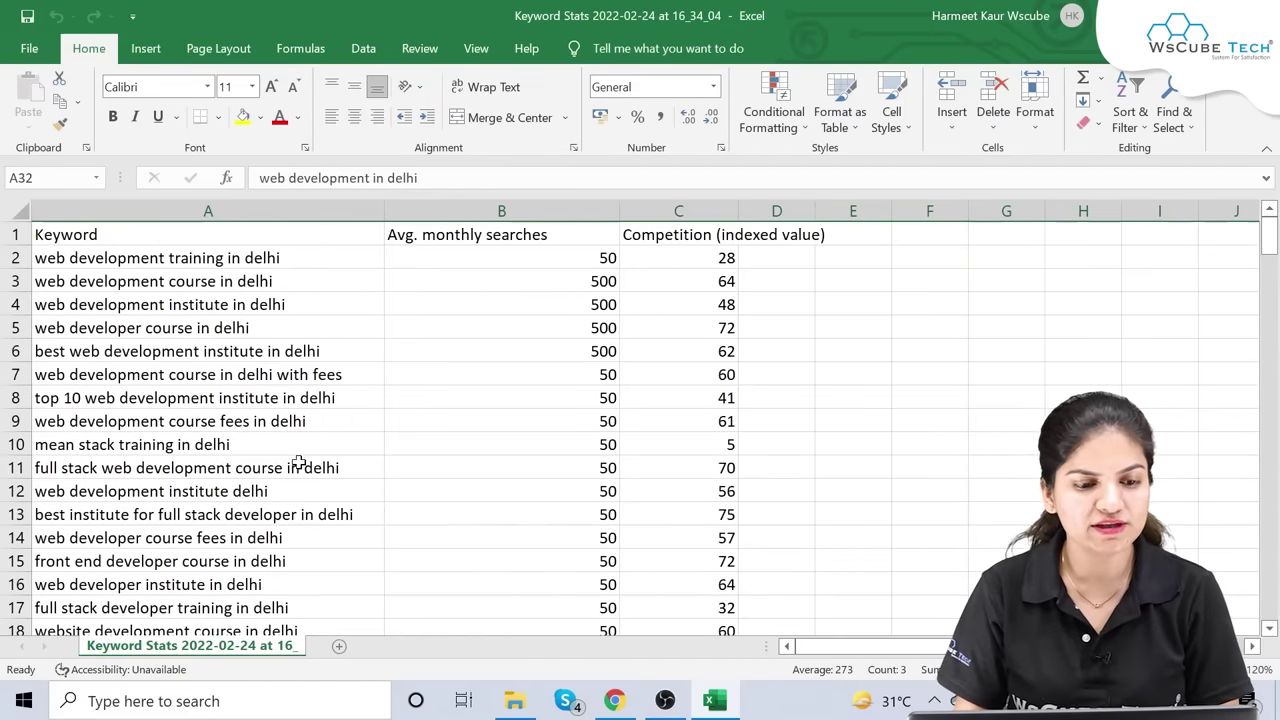
pyautogui.scroll(-14, 300, 462)
pyautogui.scroll(-20, 298, 462)
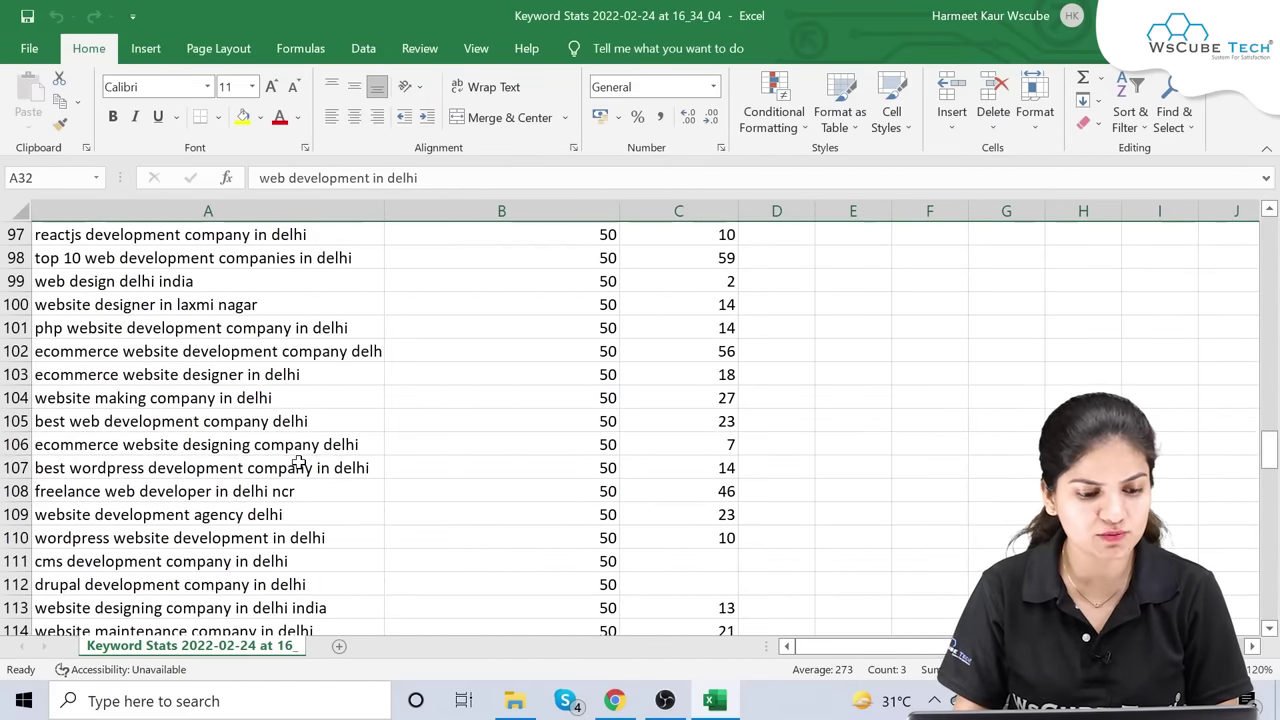
pyautogui.scroll(-15, 298, 462)
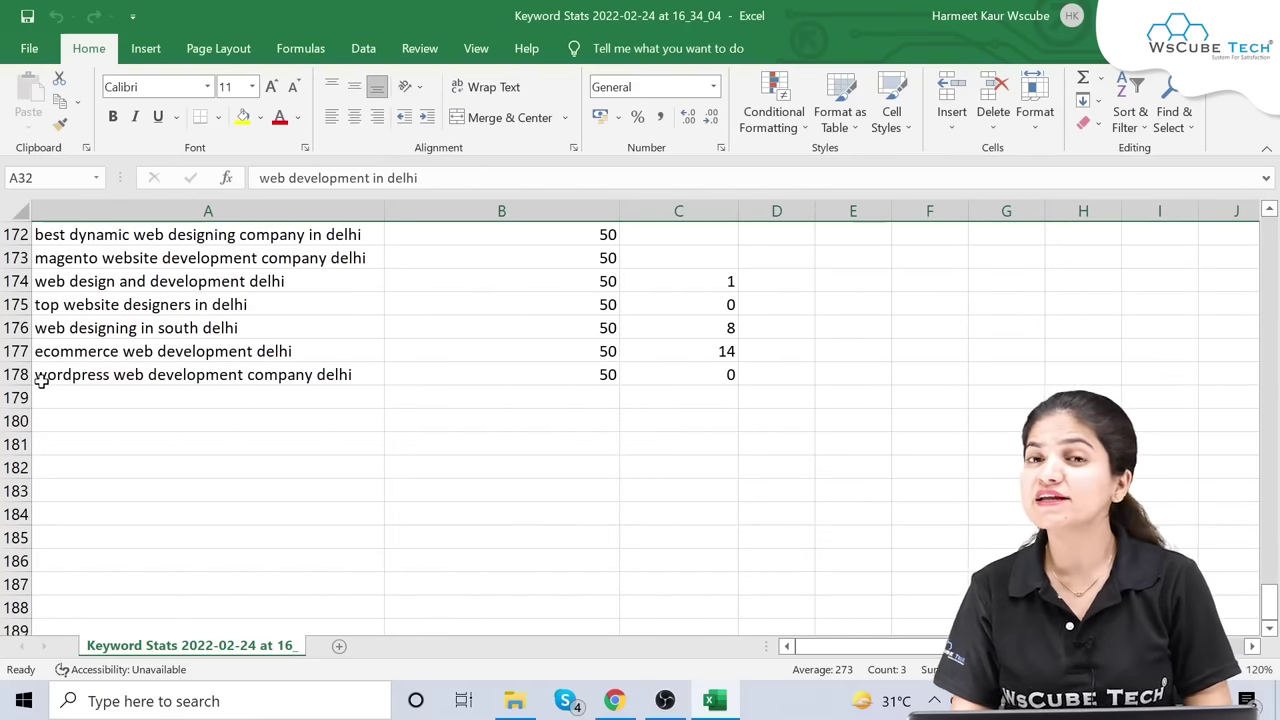
pyautogui.scroll(6, 41, 380)
pyautogui.scroll(20, 41, 380)
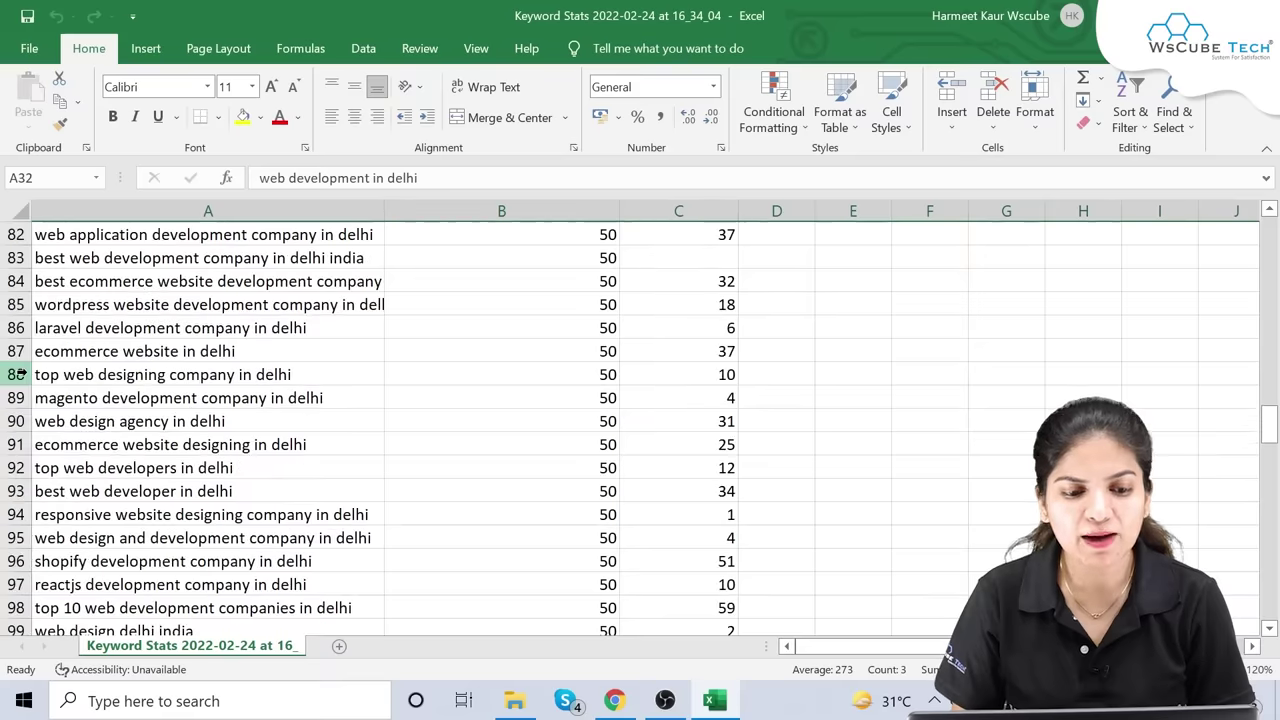
pyautogui.scroll(5, 17, 371)
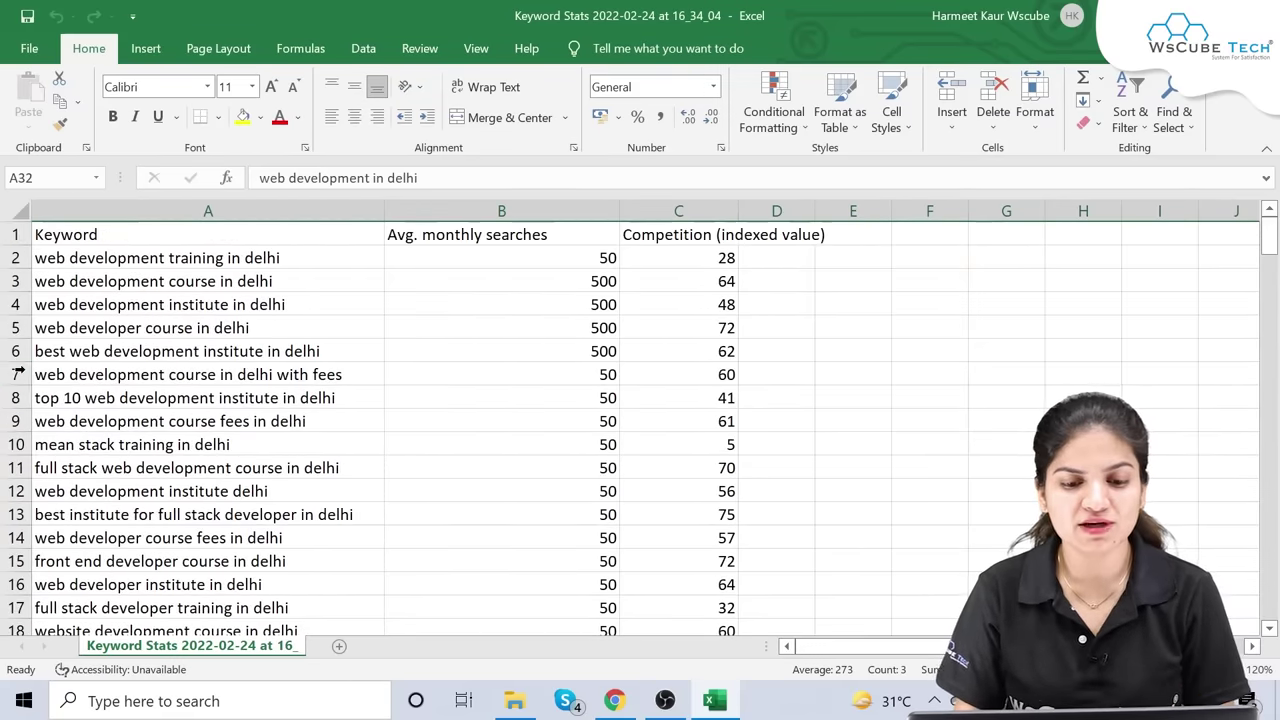
# Make the header row bold and centred, and widen column C to fit its Competition (indexed value) header
pyautogui.click(484, 237)
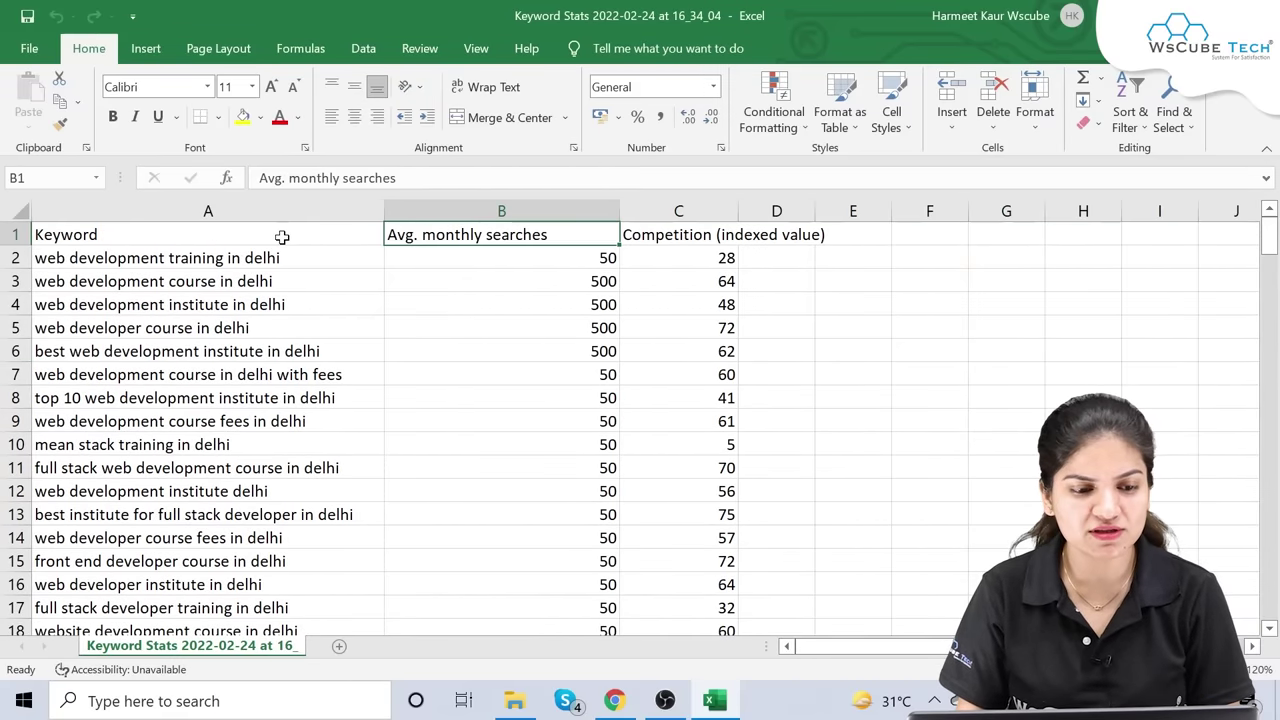
pyautogui.click(15, 234)
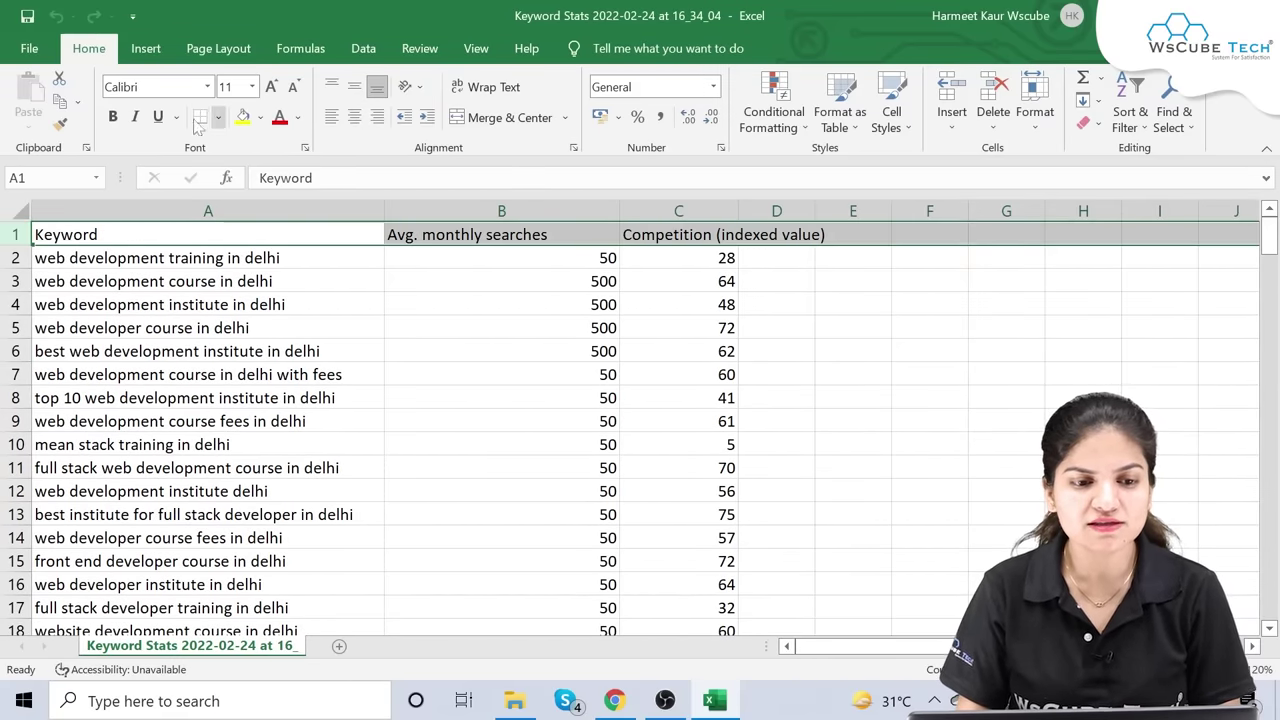
pyautogui.click(112, 116)
pyautogui.click(354, 117)
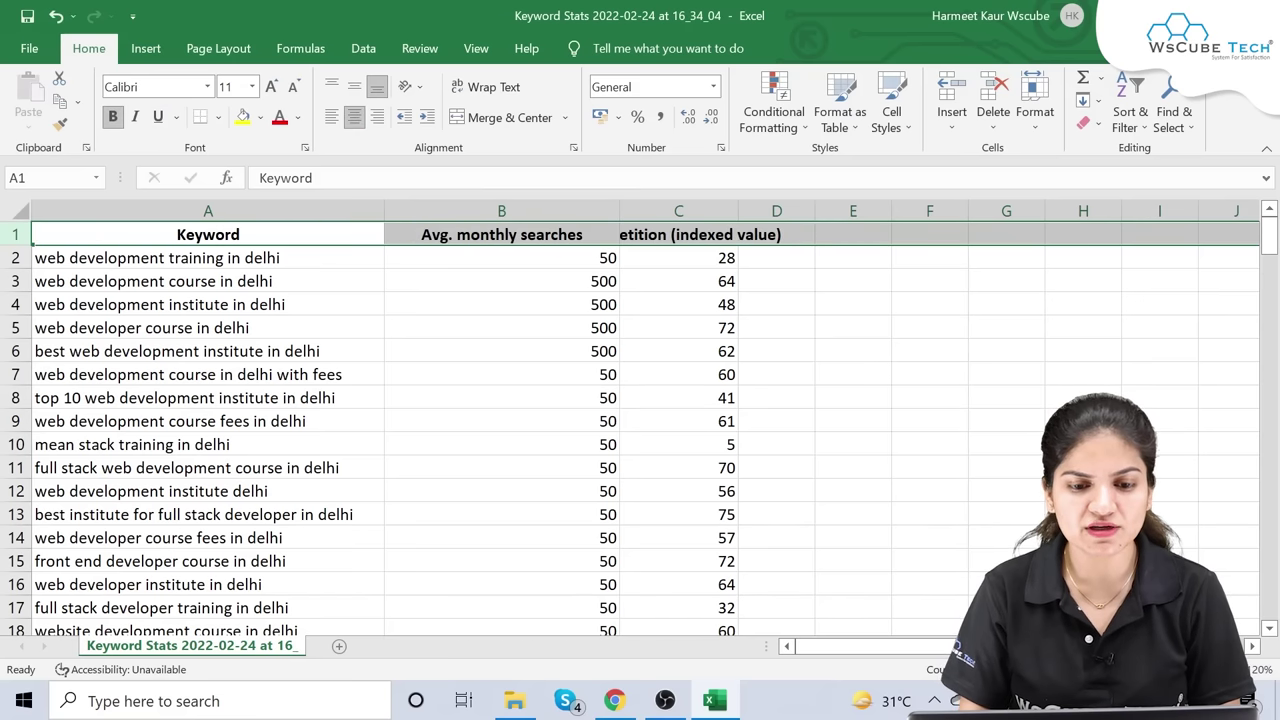
pyautogui.click(486, 324)
pyautogui.moveTo(738, 210); pyautogui.dragTo(845, 209)
pyautogui.click(1038, 396)
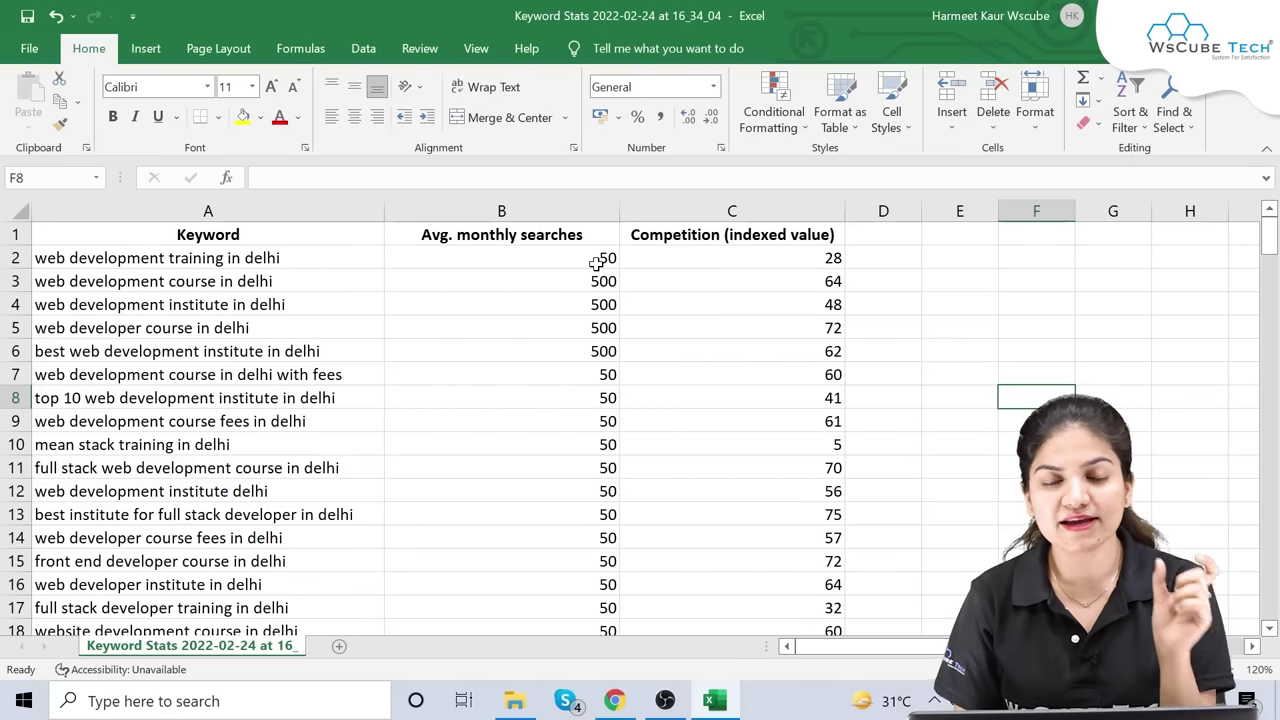
# Sort the whole keyword list by average monthly searches from largest to smallest, expanding the selection to the neighbouring columns
pyautogui.click(549, 210)
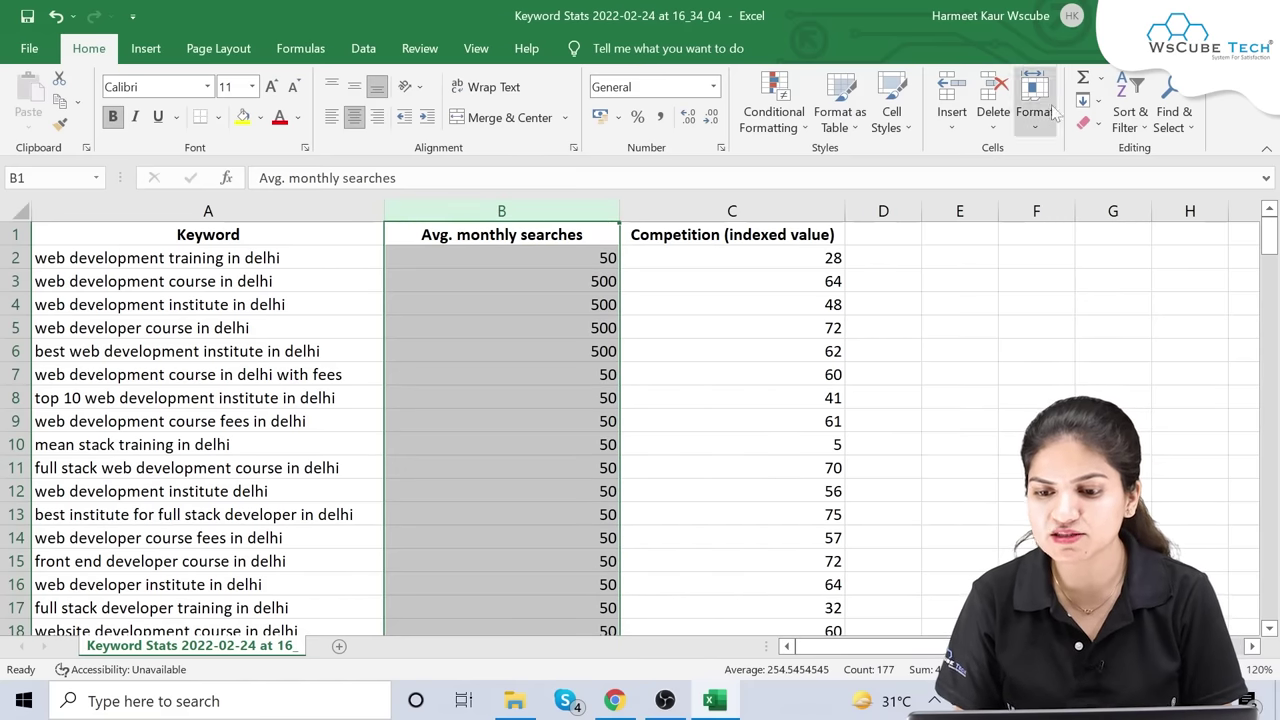
pyautogui.click(1129, 118)
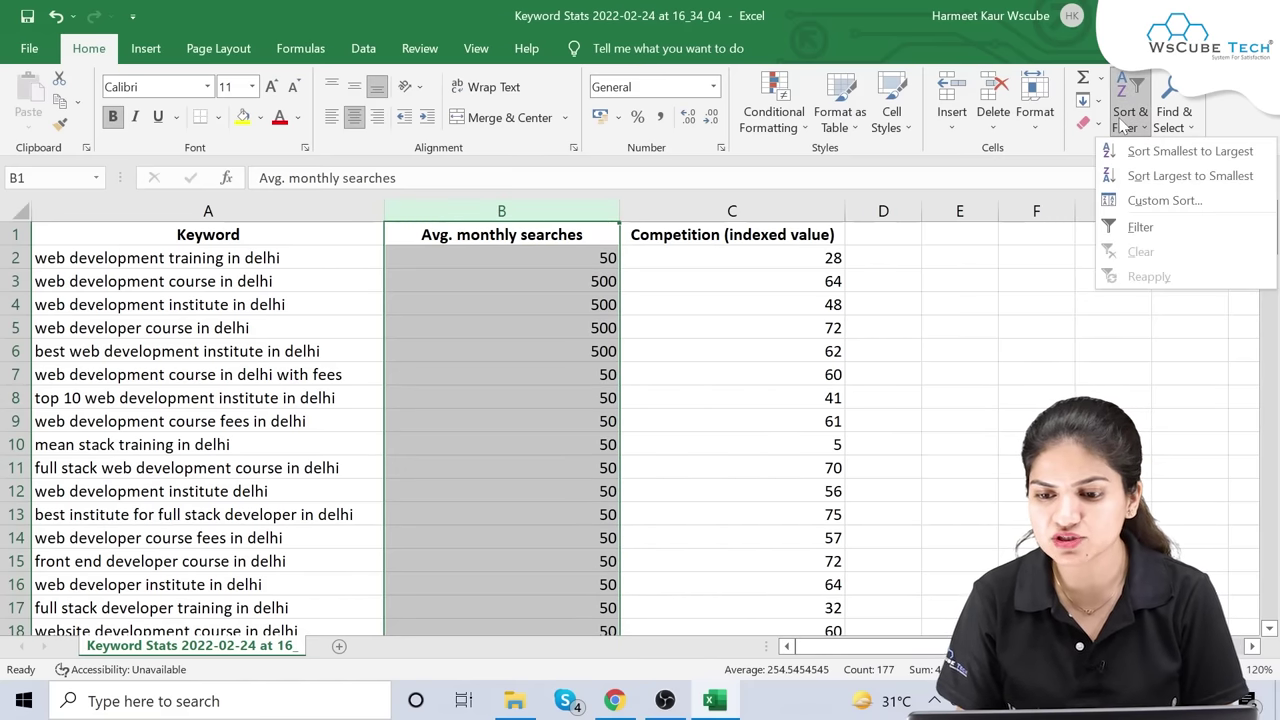
pyautogui.click(1150, 178)
pyautogui.click(740, 397)
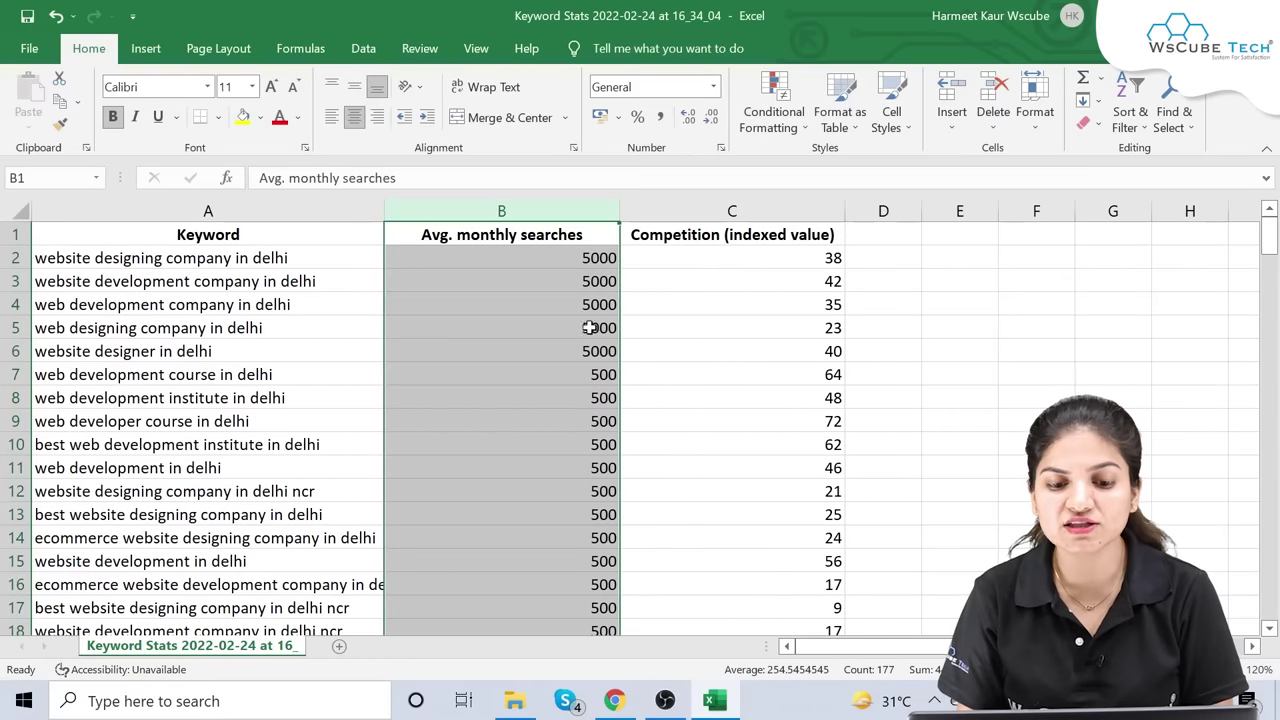
pyautogui.click(905, 332)
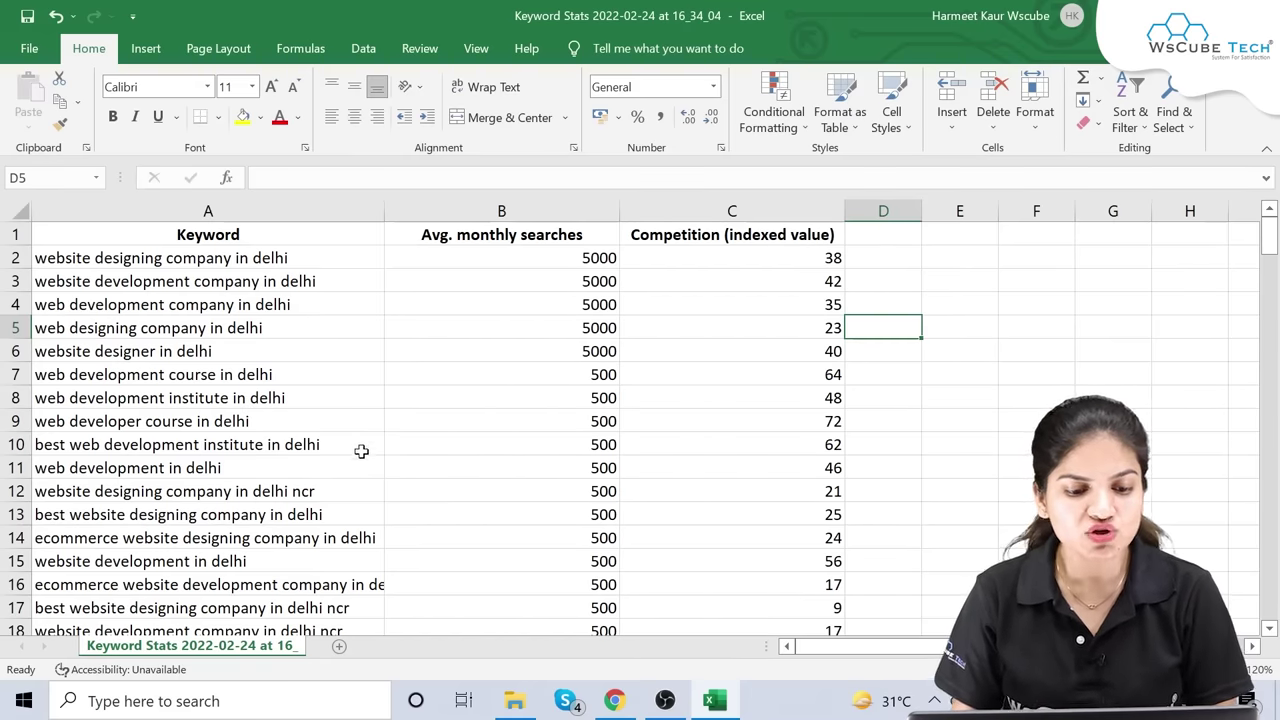
# Apply a Duplicate Values highlight rule through conditional formatting to the entire Keyword column
pyautogui.scroll(-6, 361, 451)
pyautogui.scroll(6, 364, 444)
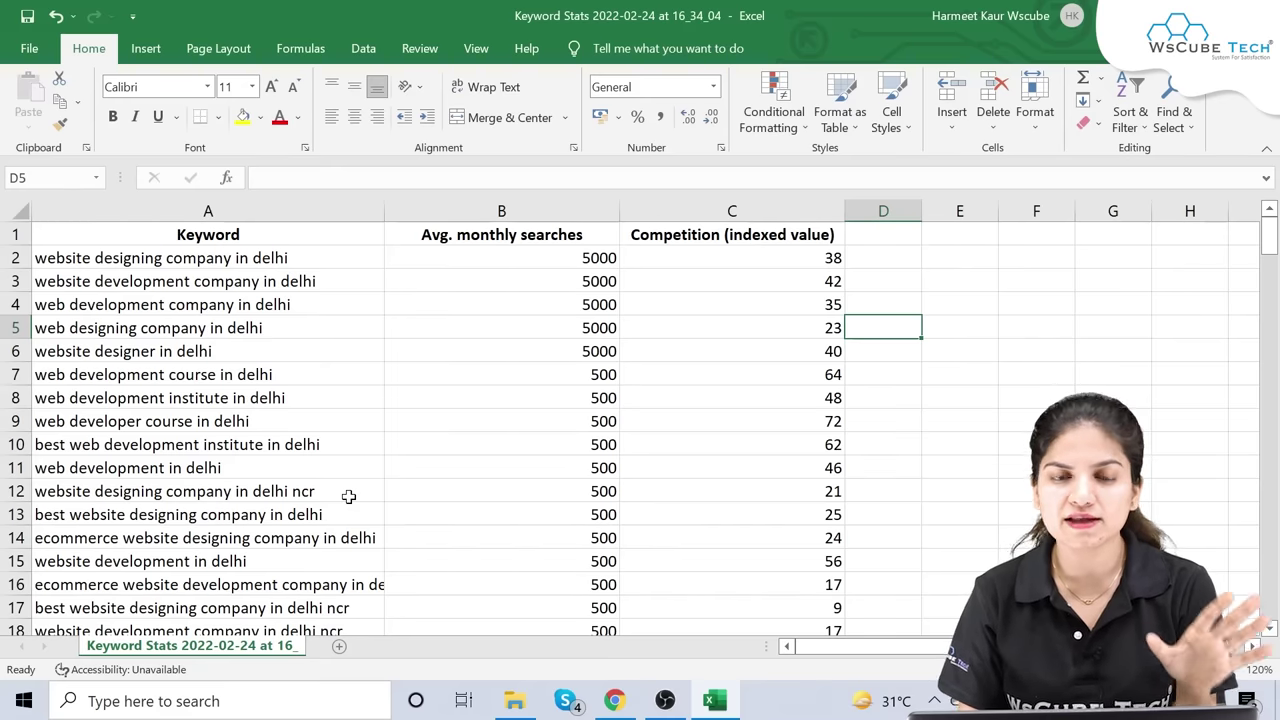
pyautogui.click(208, 211)
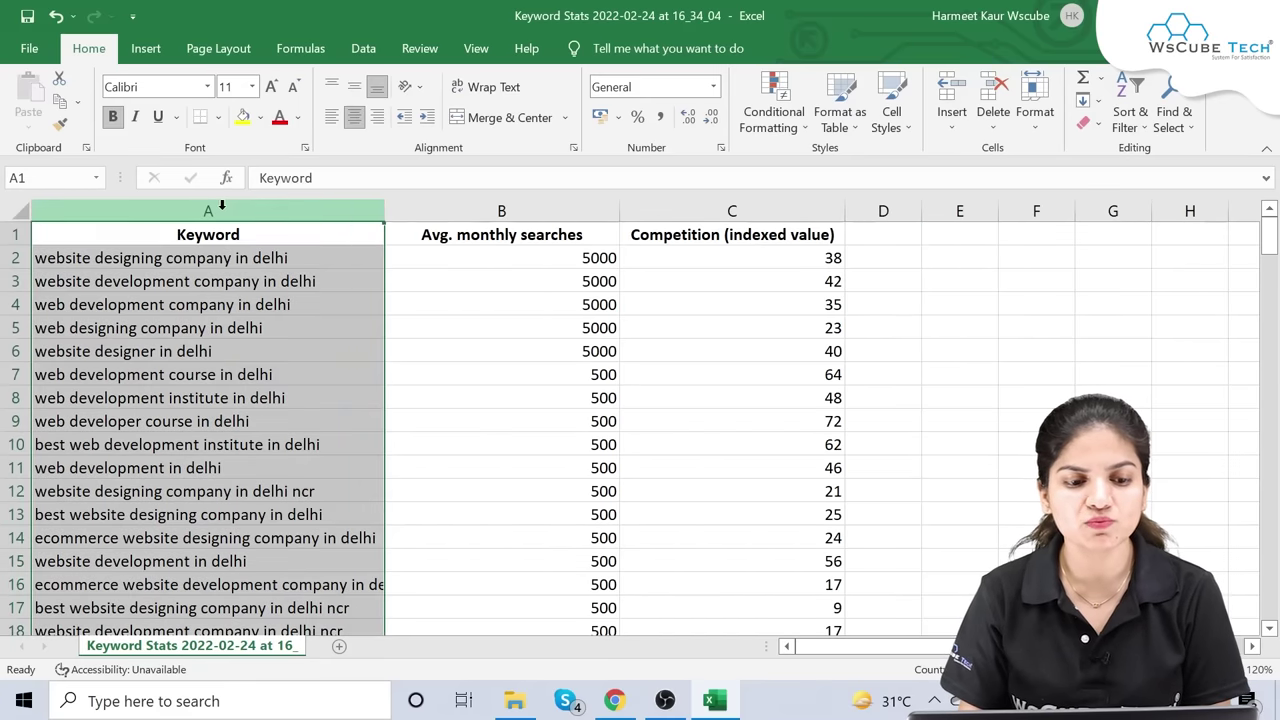
pyautogui.click(12, 216)
pyautogui.click(129, 264)
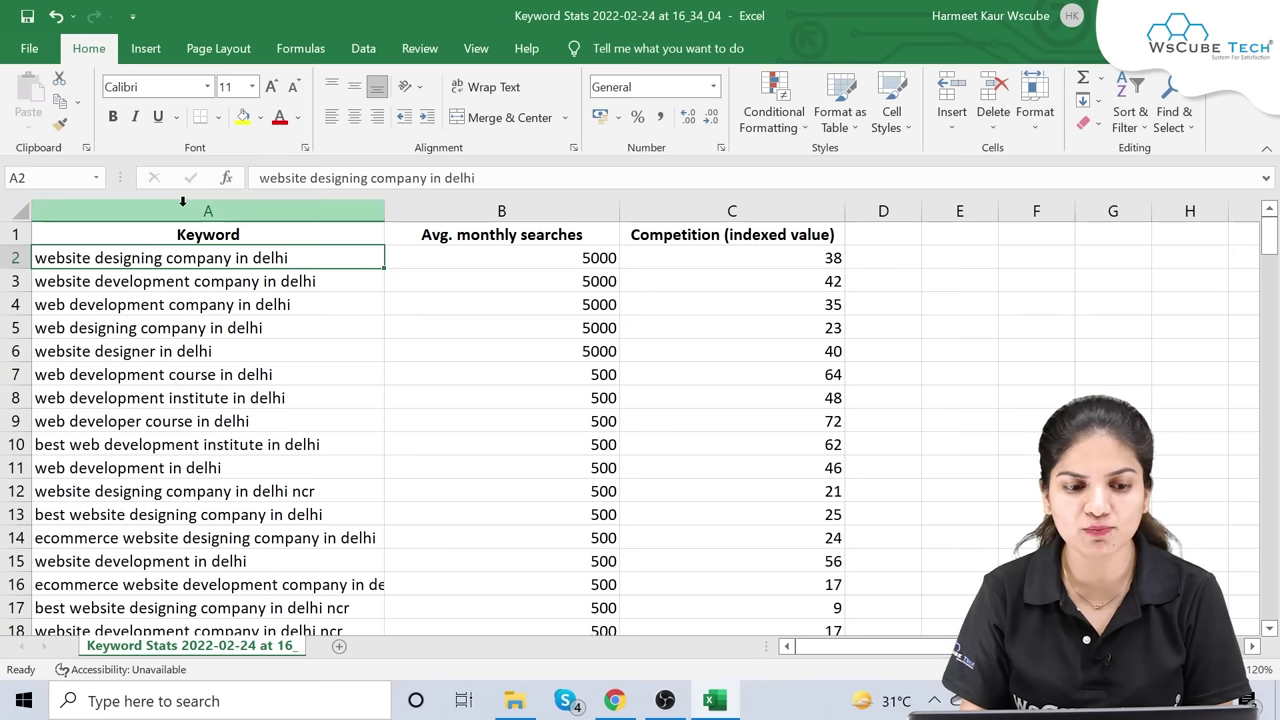
pyautogui.click(184, 208)
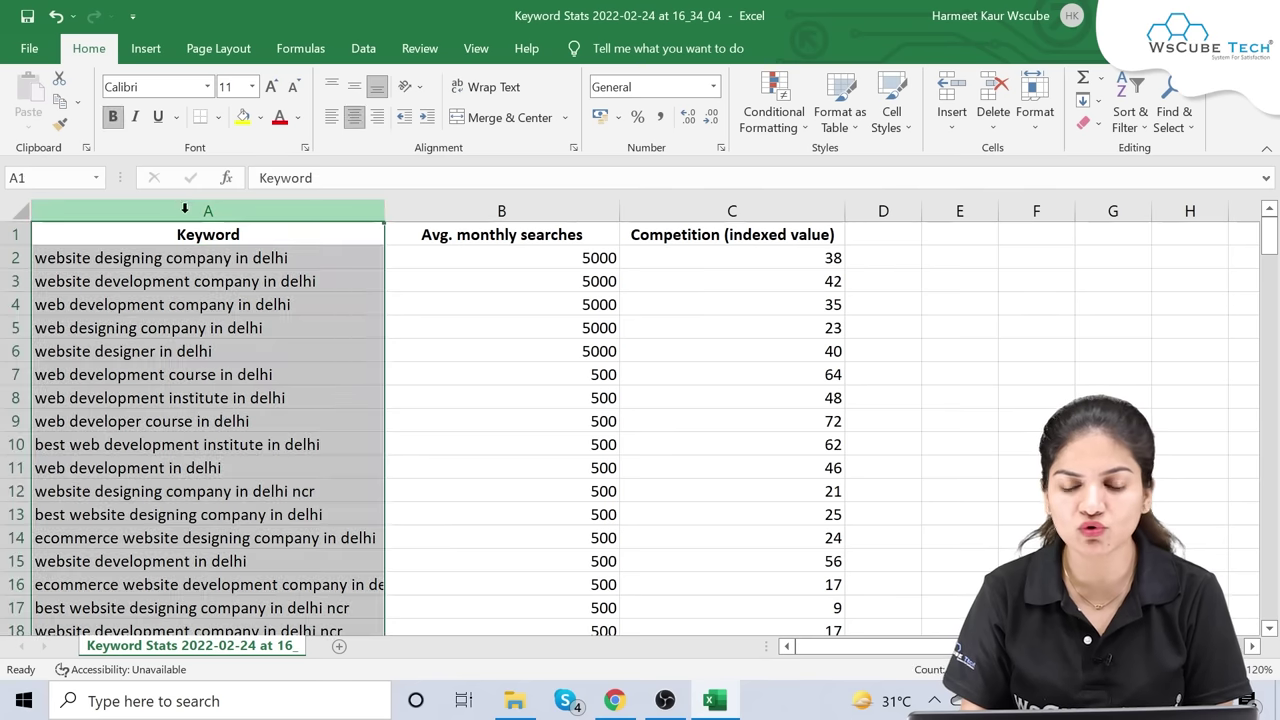
pyautogui.click(778, 124)
pyautogui.moveTo(838, 163)
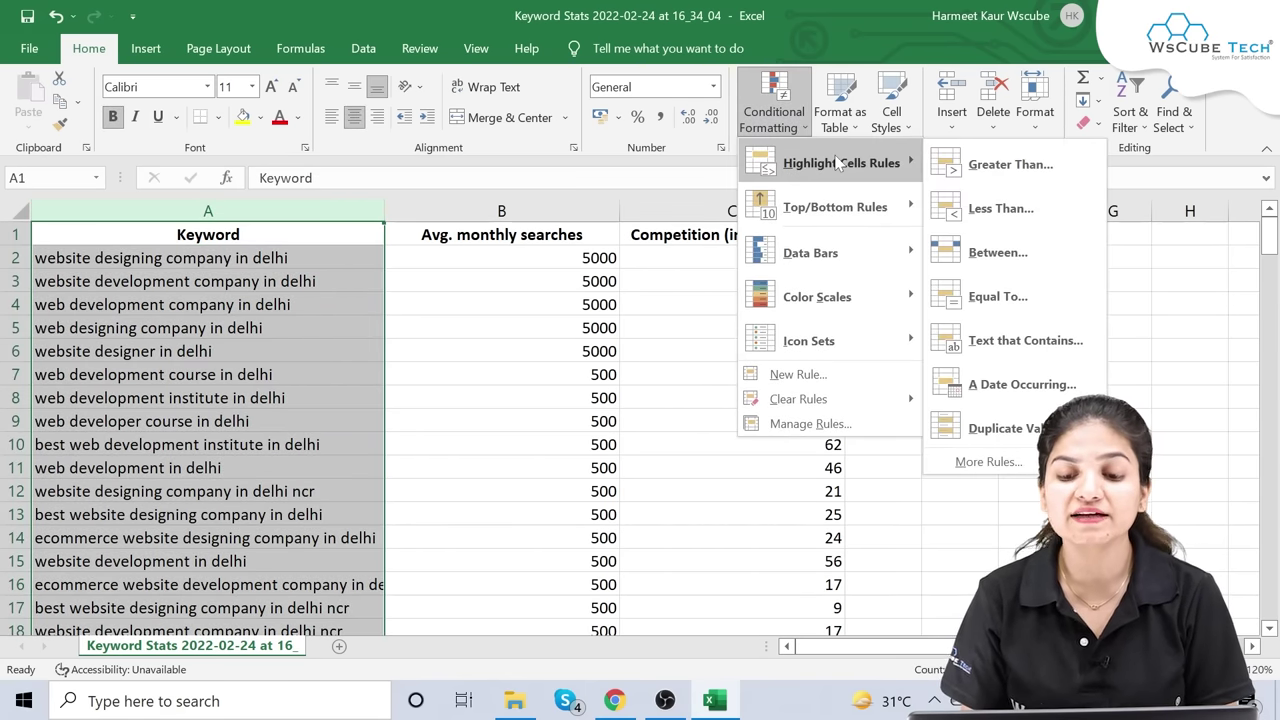
pyautogui.click(1030, 432)
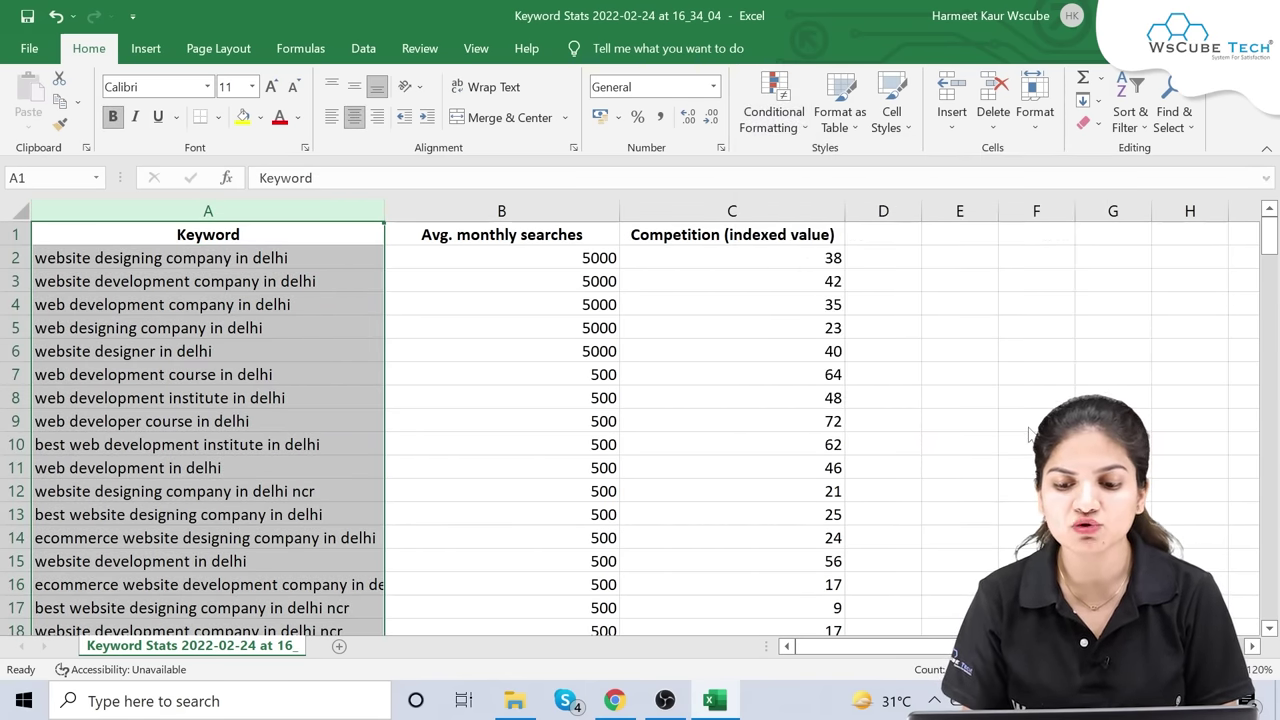
pyautogui.click(688, 384)
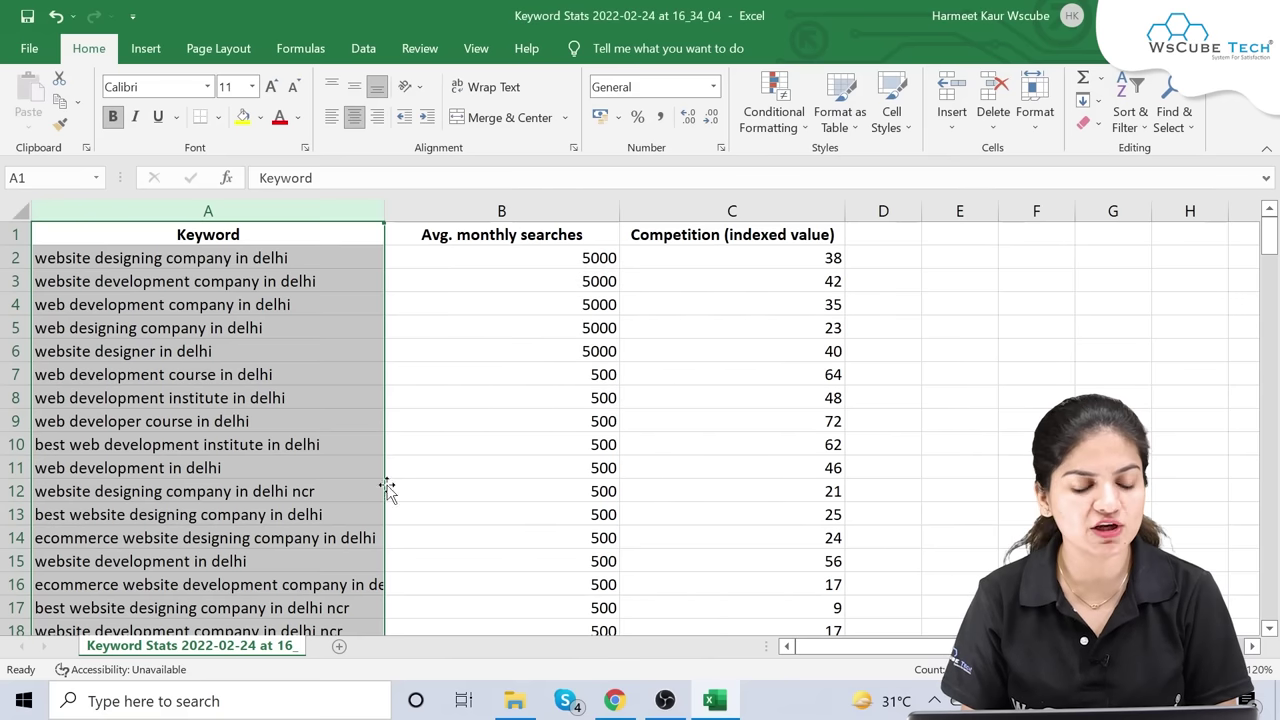
# Examine the Keyword column for highlighted duplicate entries, scanning down the list and returning to the header row
pyautogui.click(445, 491)
pyautogui.scroll(-14, 440, 491)
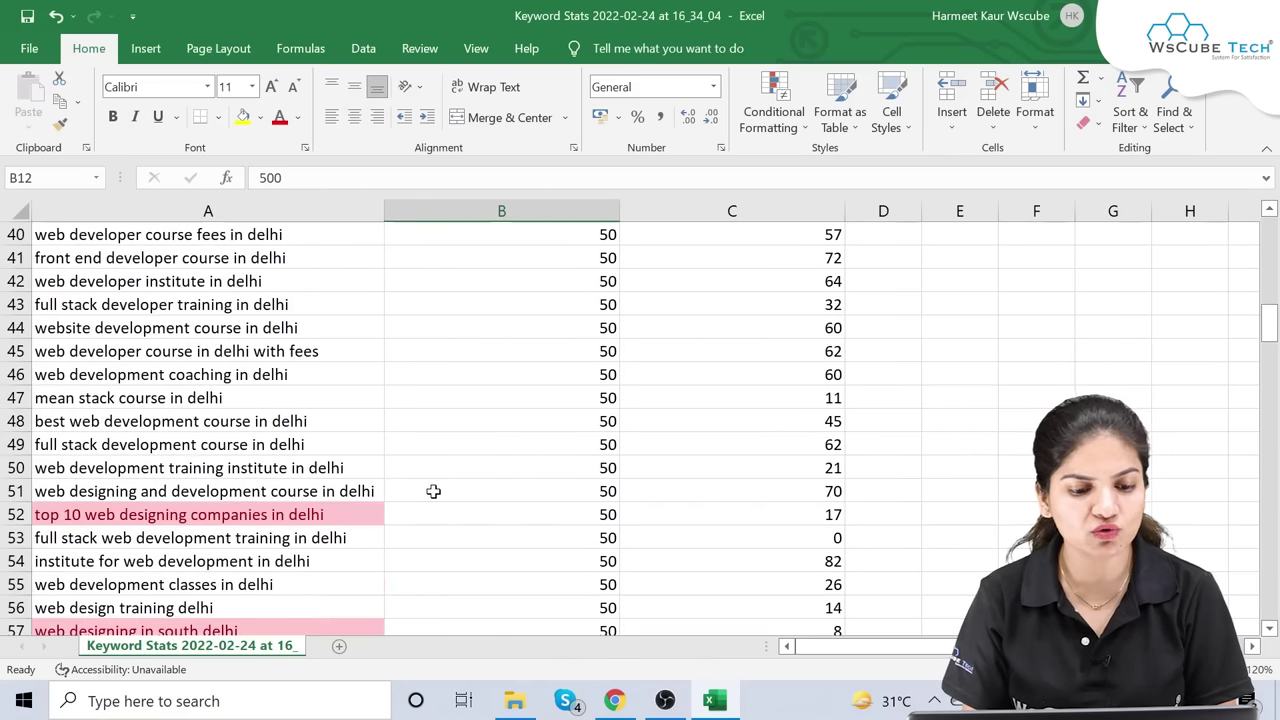
pyautogui.scroll(-1, 433, 491)
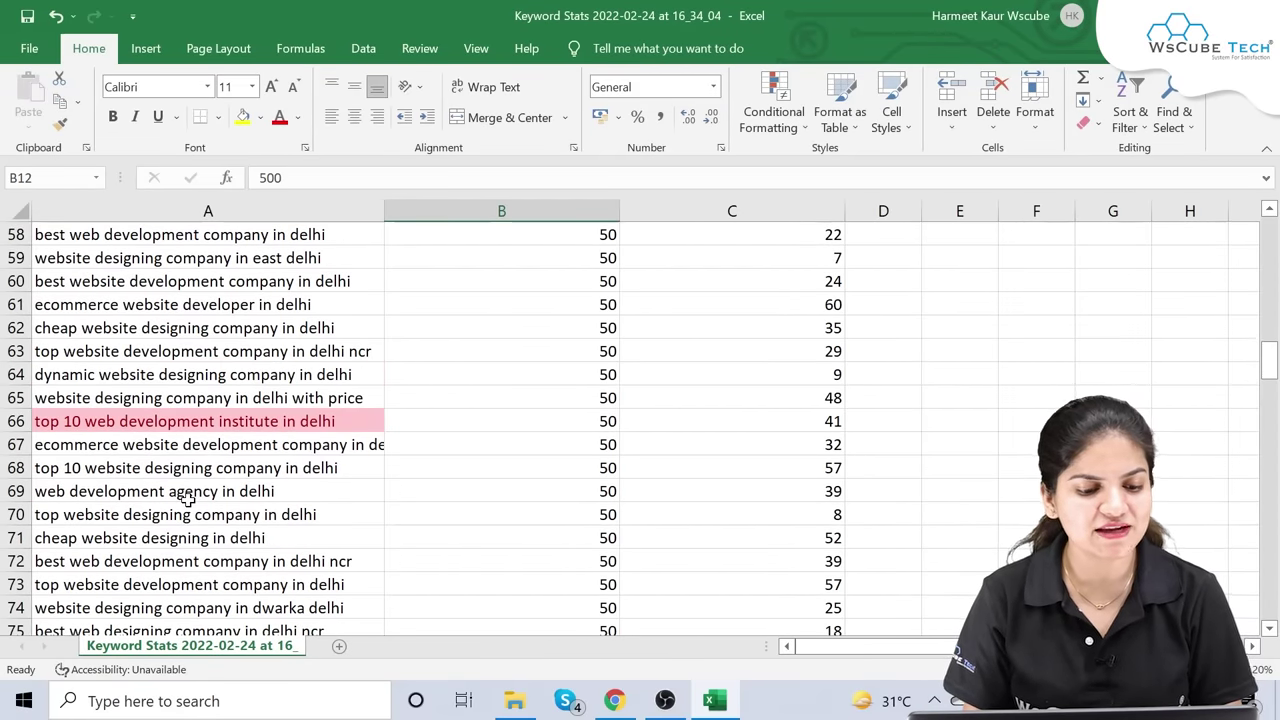
pyautogui.scroll(-4, 180, 496)
pyautogui.scroll(1, 126, 423)
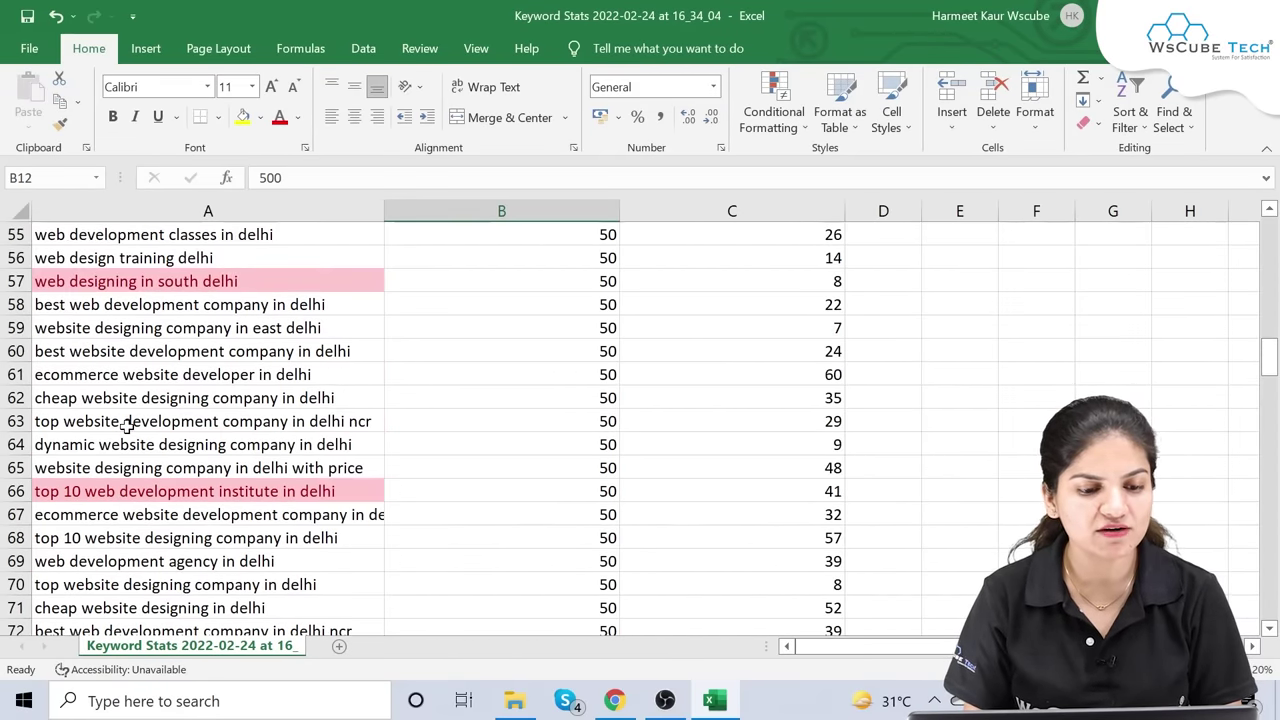
pyautogui.scroll(2, 66, 364)
pyautogui.scroll(-1, 124, 322)
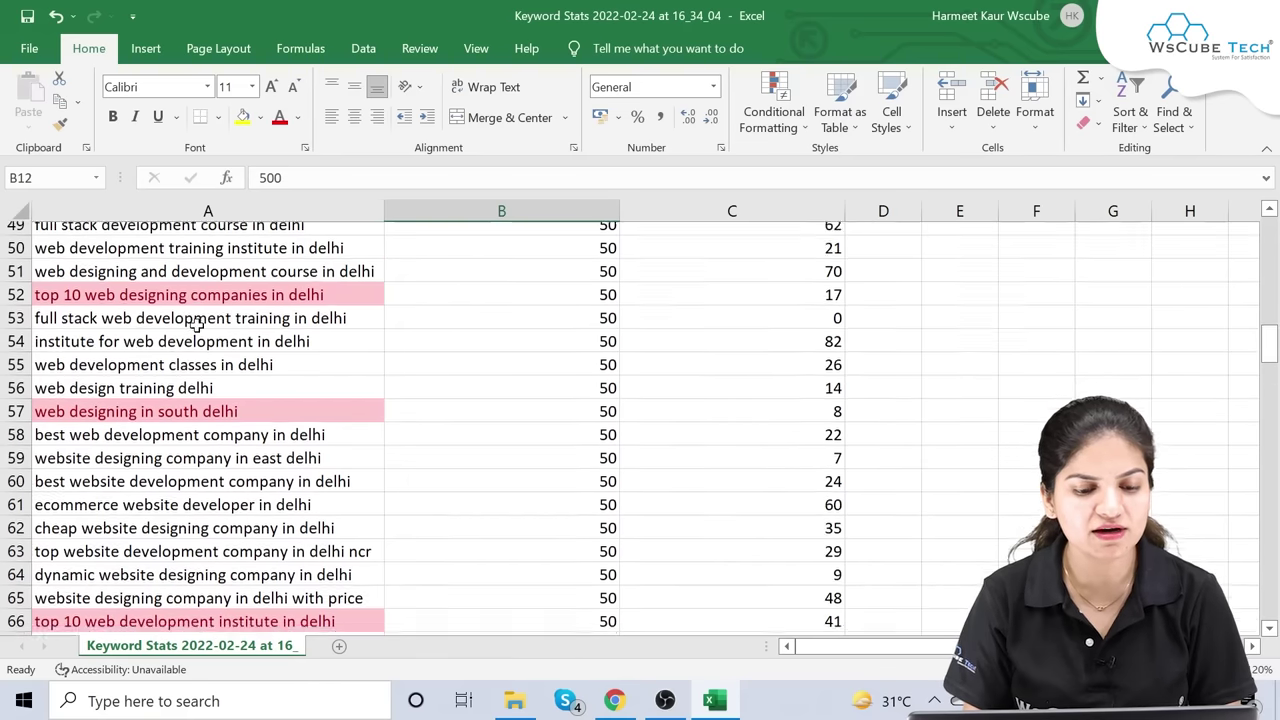
pyautogui.scroll(-7, 164, 564)
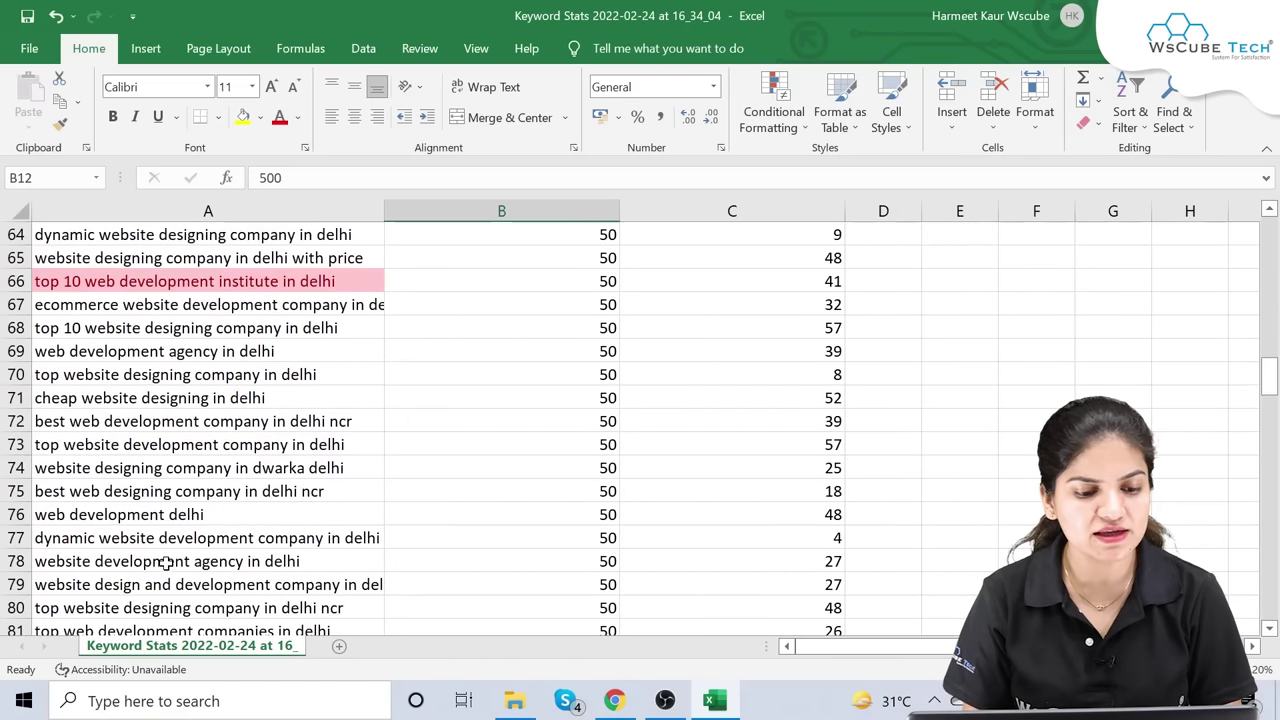
pyautogui.scroll(-14, 162, 556)
pyautogui.scroll(15, 160, 552)
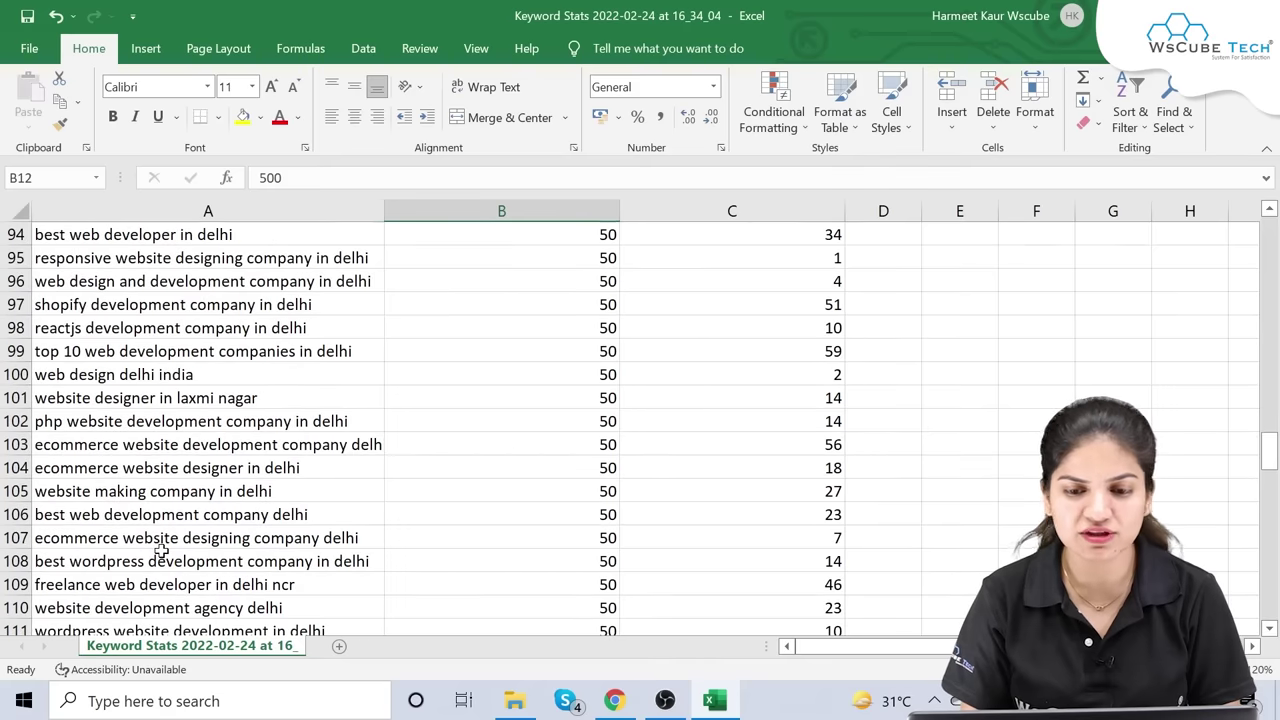
pyautogui.scroll(20, 160, 551)
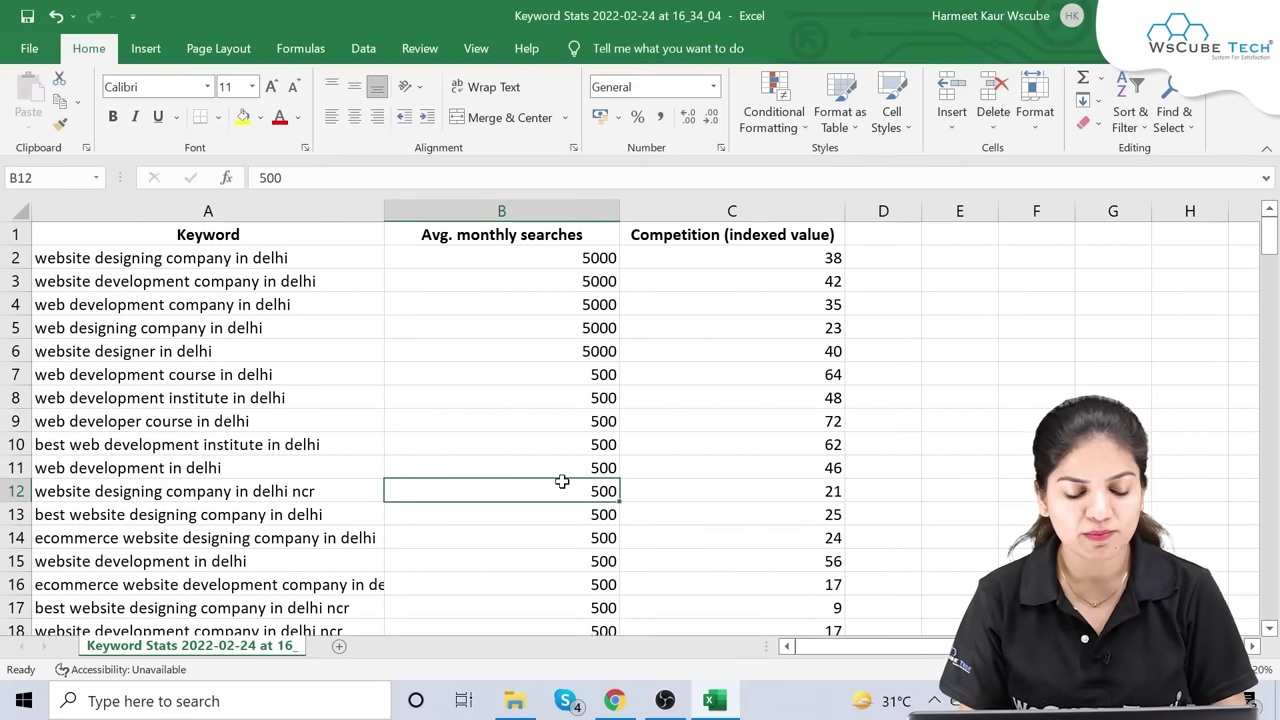
# Undo the Duplicate Values highlighting in the Keyword column and look through the sorted keyword list again
pyautogui.hotkey('ctrl', 'z')
pyautogui.click(511, 468)
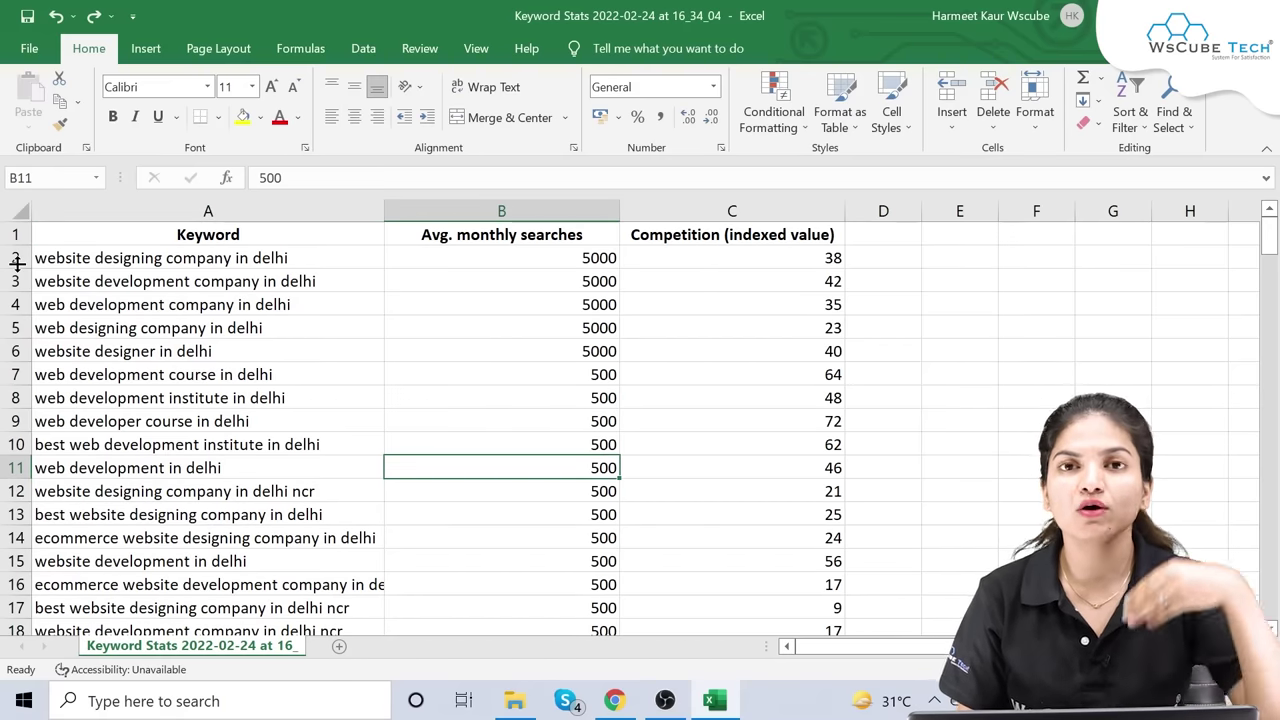
pyautogui.scroll(-1, 446, 437)
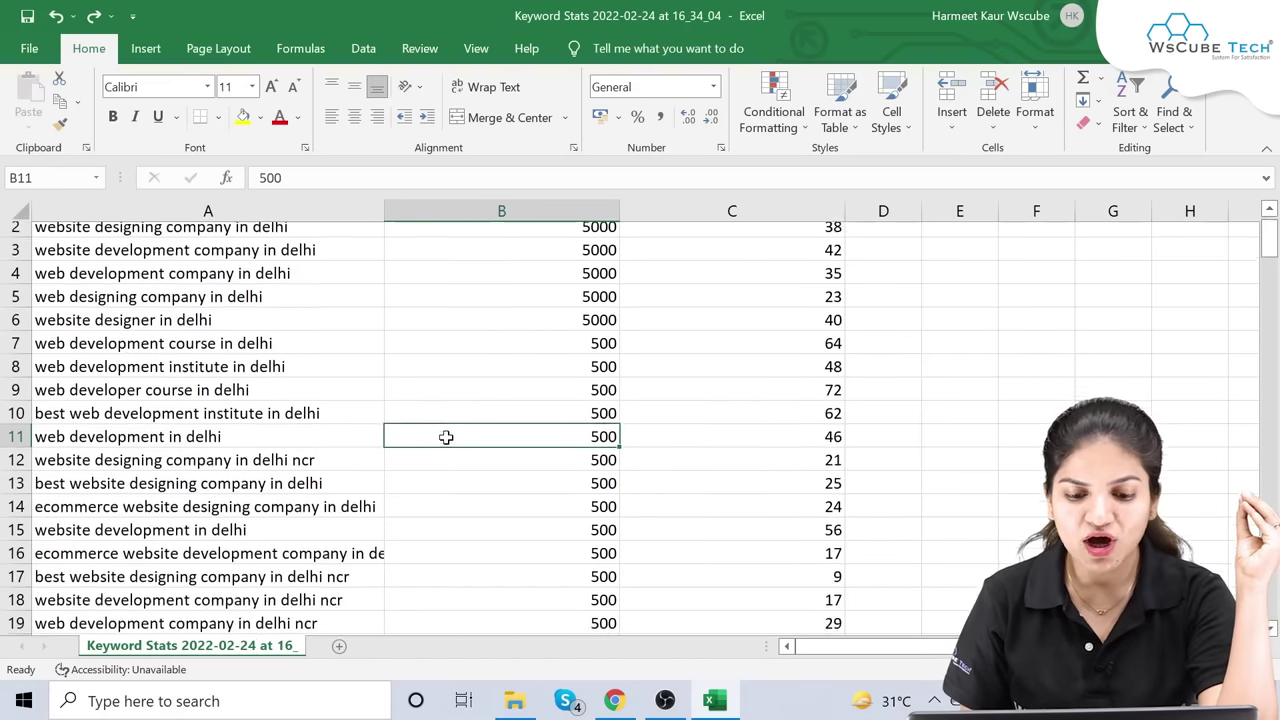
pyautogui.scroll(-20, 446, 437)
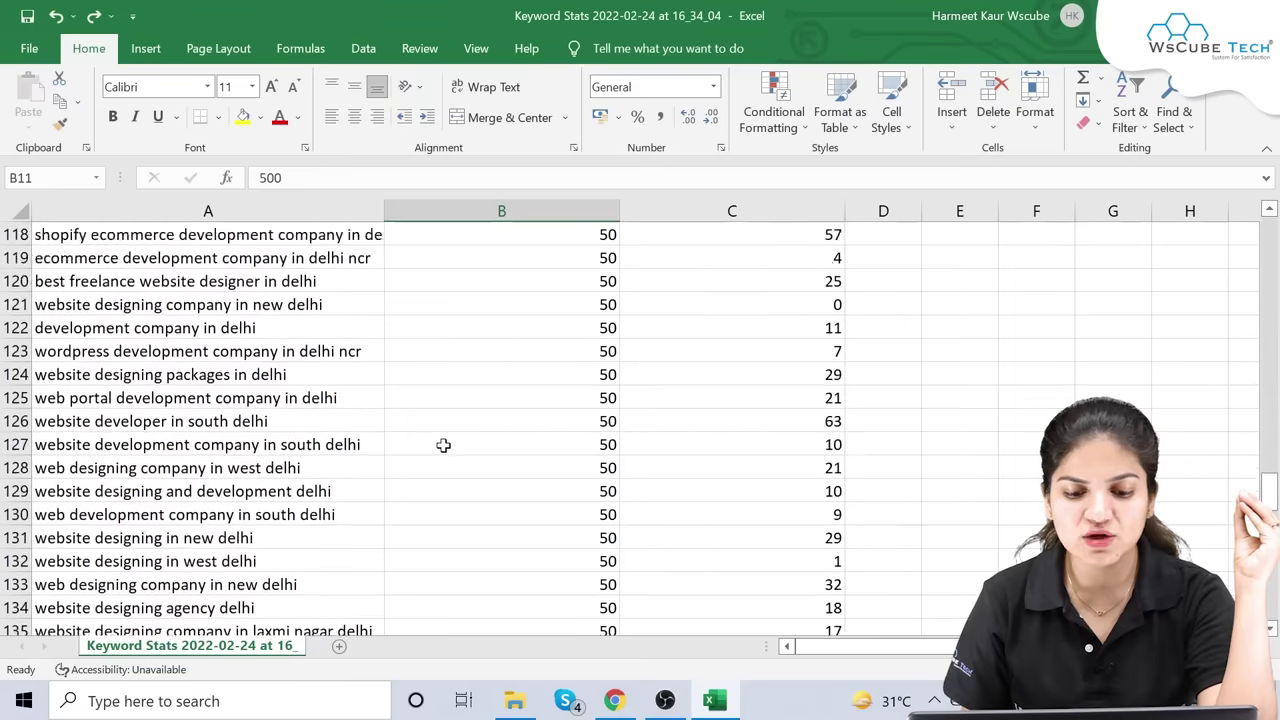
pyautogui.scroll(-14, 443, 445)
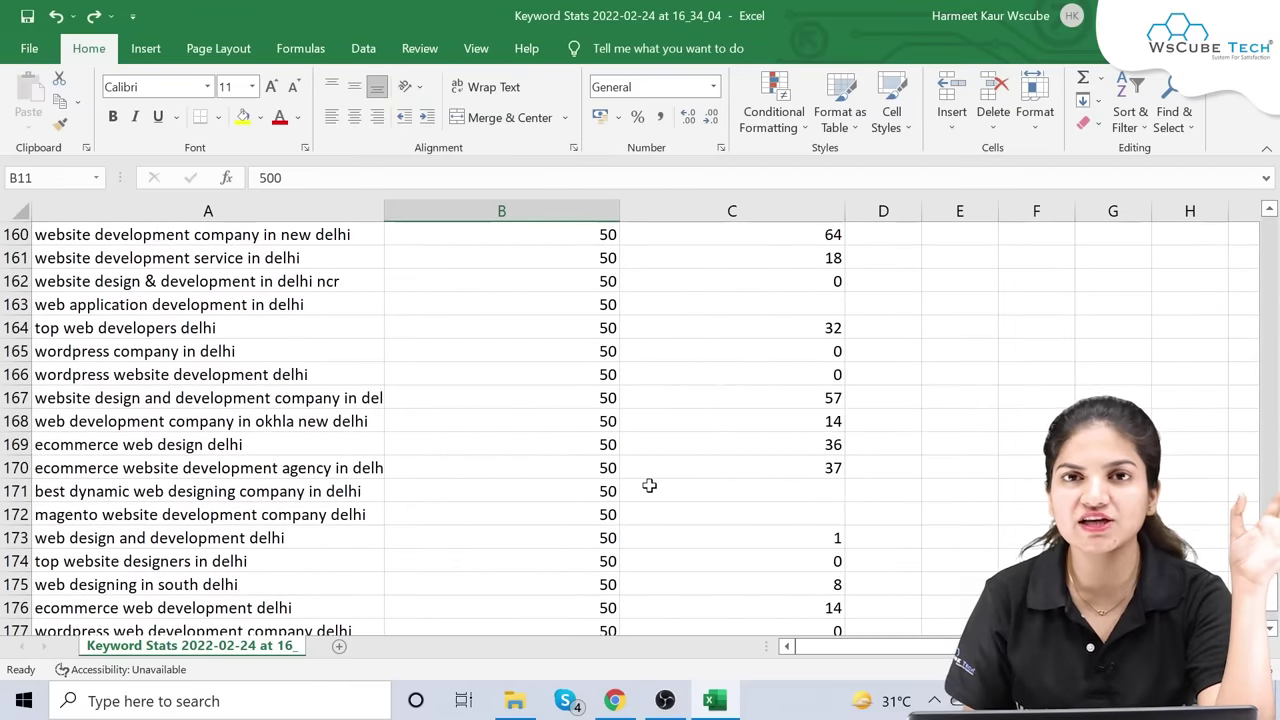
pyautogui.scroll(20, 655, 479)
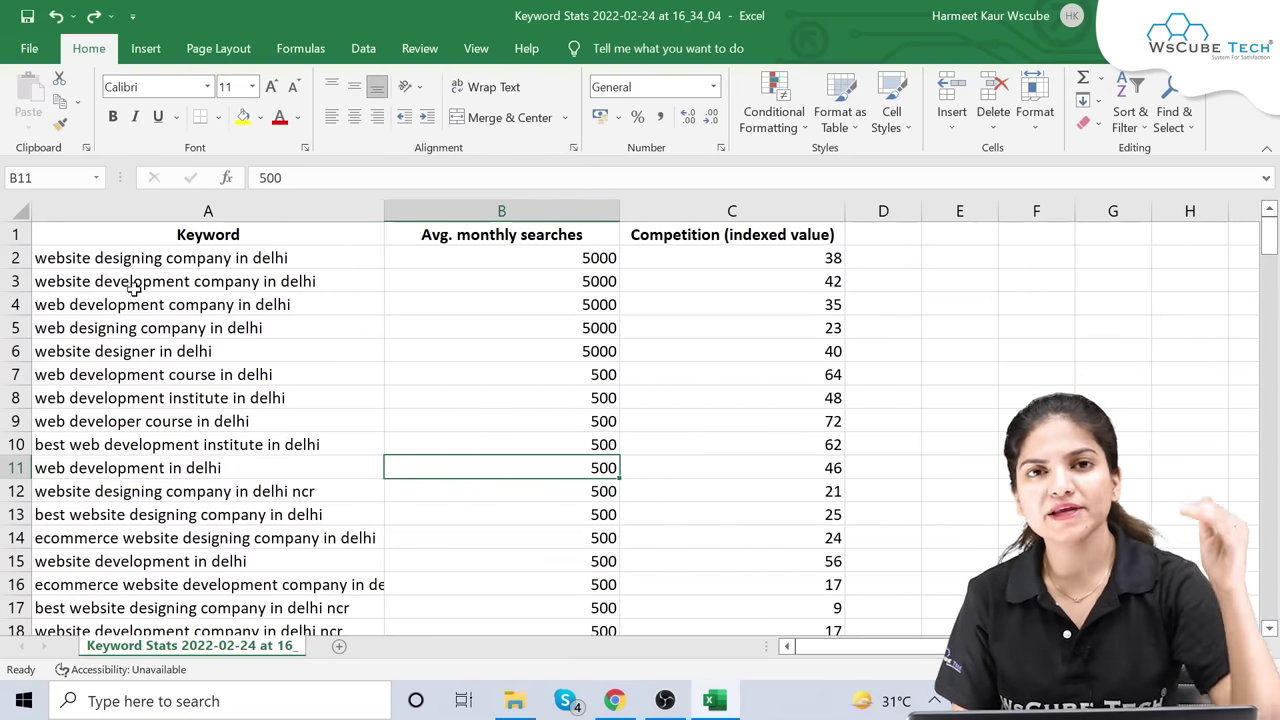
pyautogui.scroll(-1, 130, 286)
pyautogui.scroll(1, 130, 286)
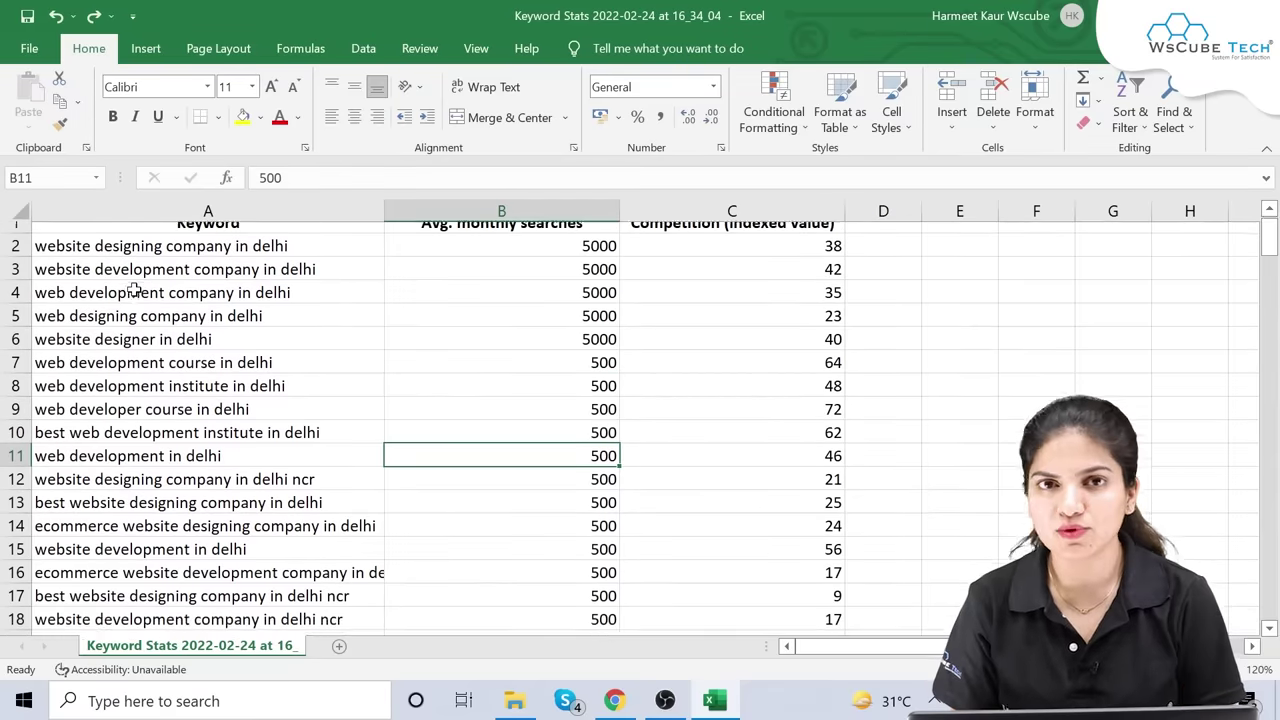